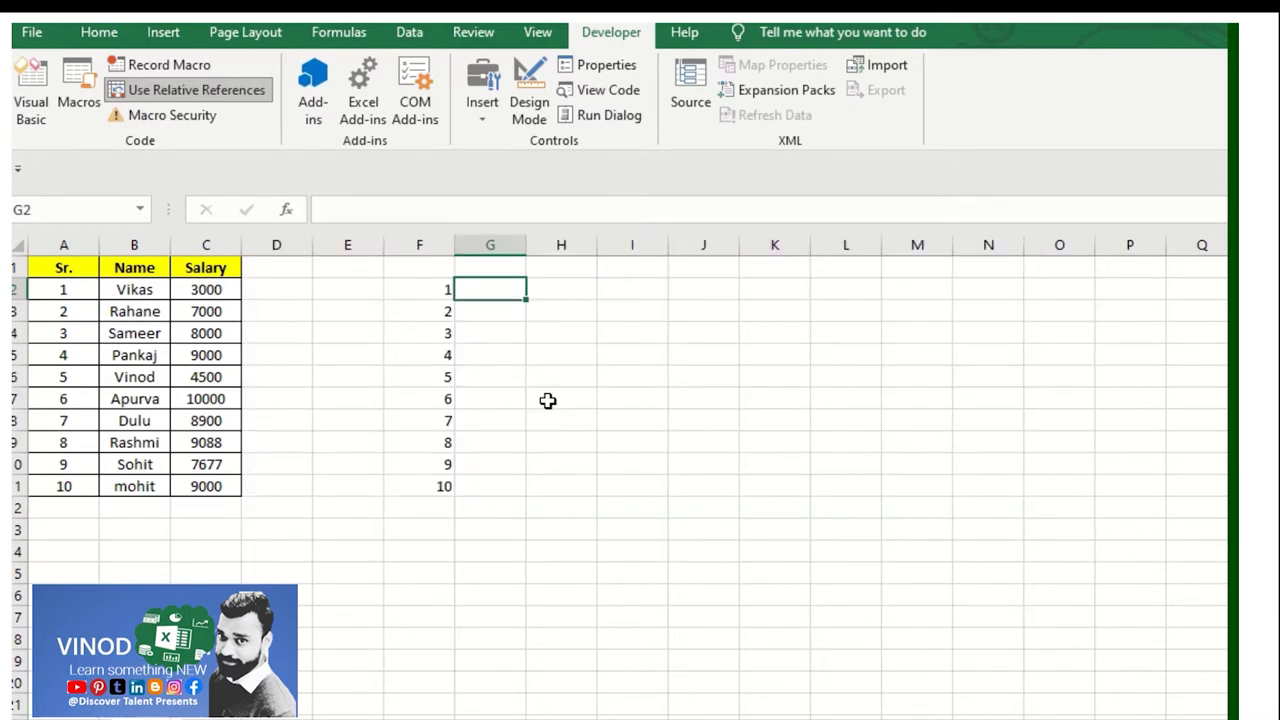
Enter =VLOOKUP(F2,A:C,3,0) in G2 to look up the salary for serial 1
{"action": "type", "text": "=v"}
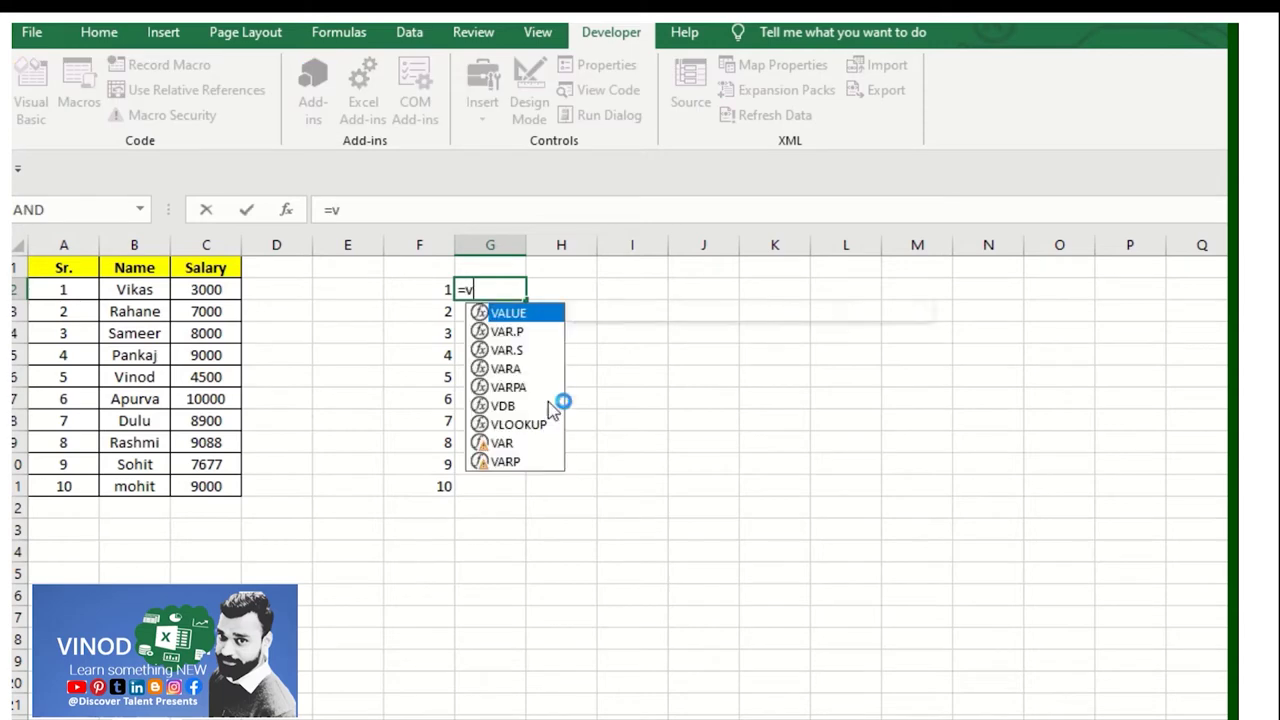
{"action": "double_click", "coordinate": [554, 425]}
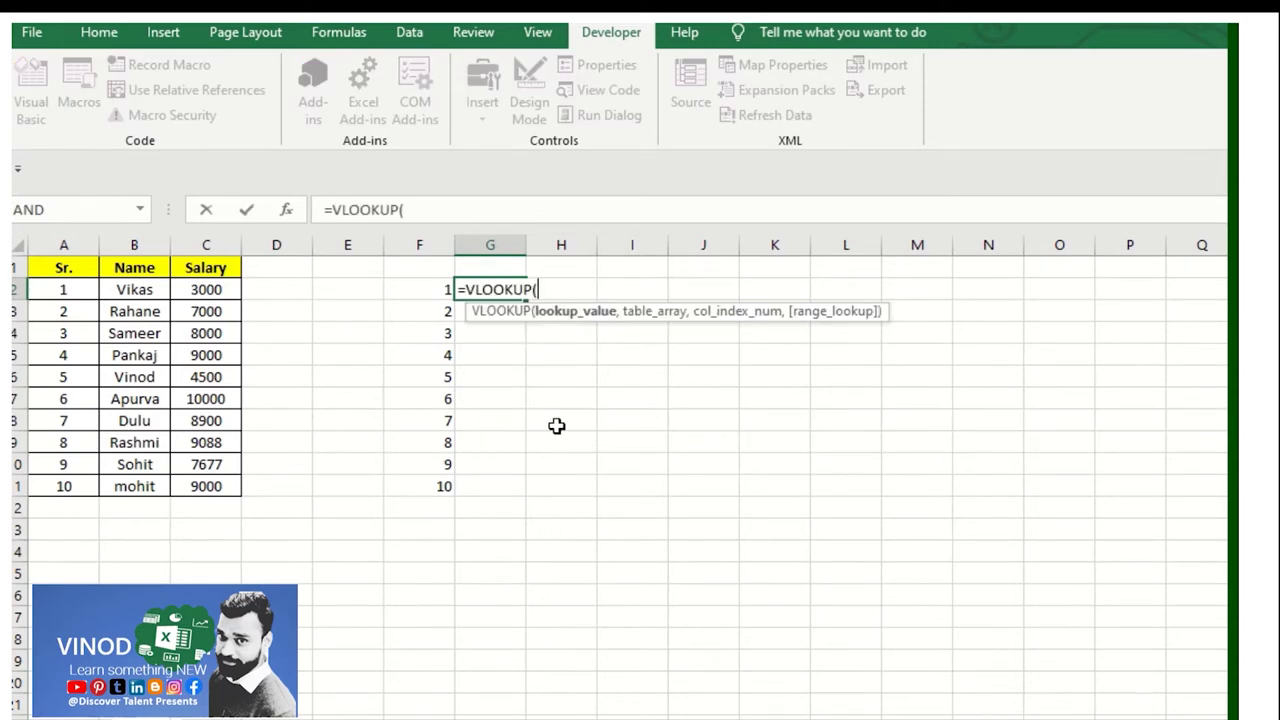
{"action": "left_click", "coordinate": [435, 289]}
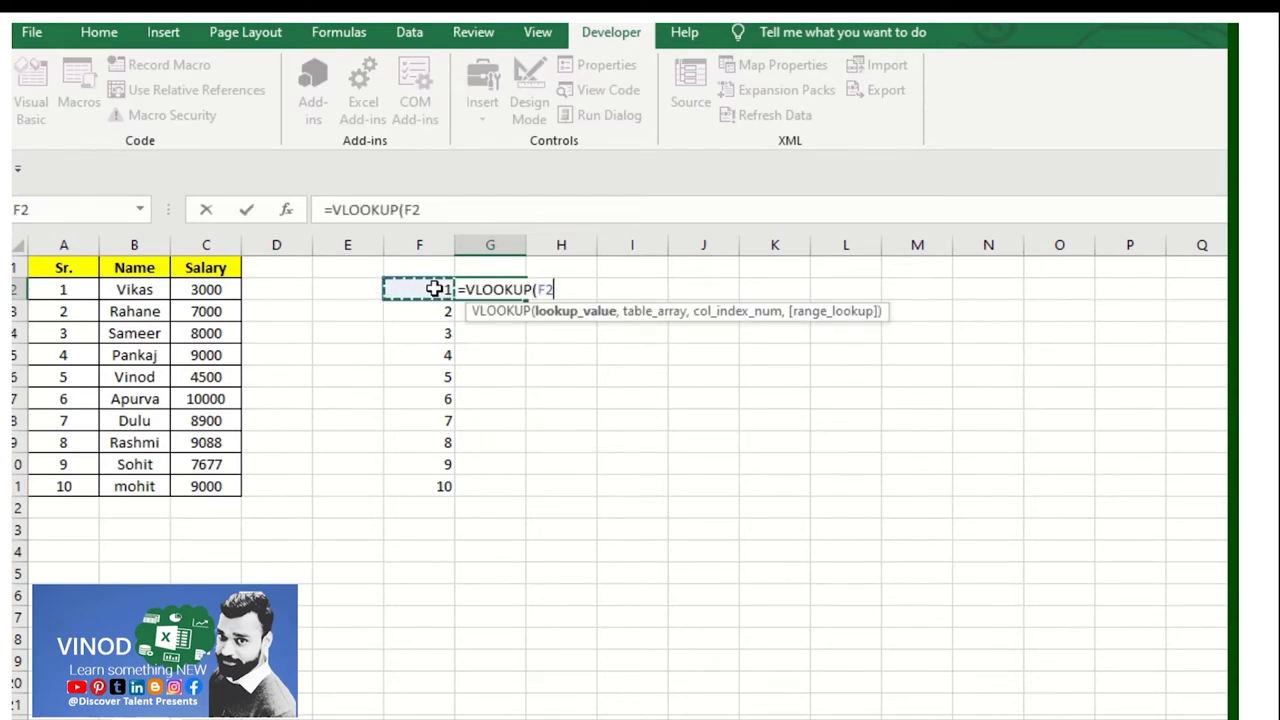
{"action": "type", "text": ","}
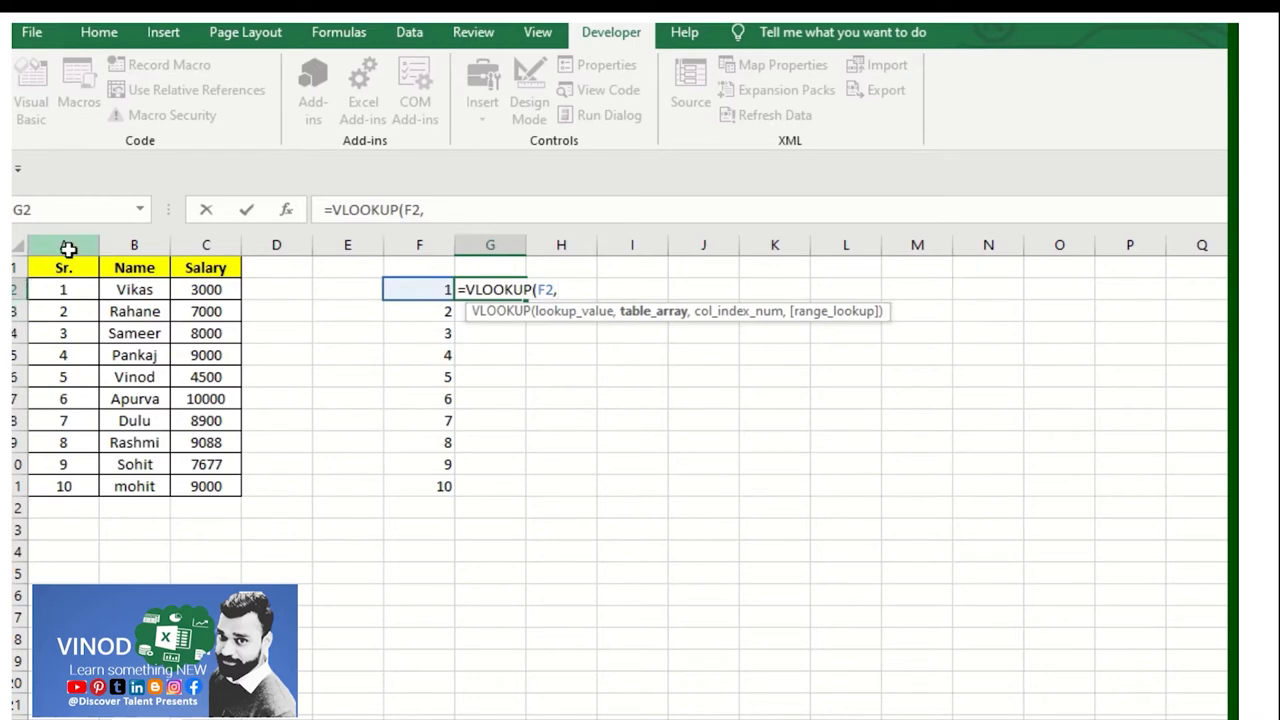
{"action": "left_click_drag", "start_coordinate": [62, 245], "coordinate": [200, 245]}
{"action": "type", "text": ","}
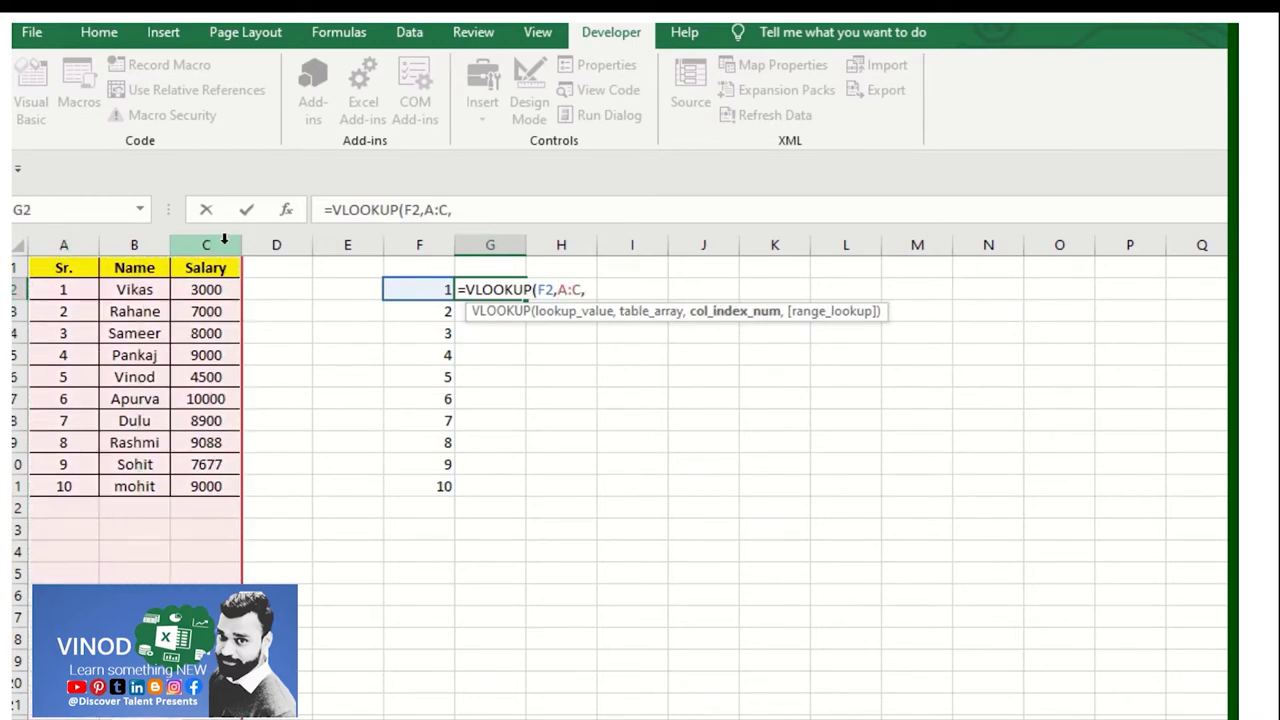
{"action": "type", "text": "3,0)"}
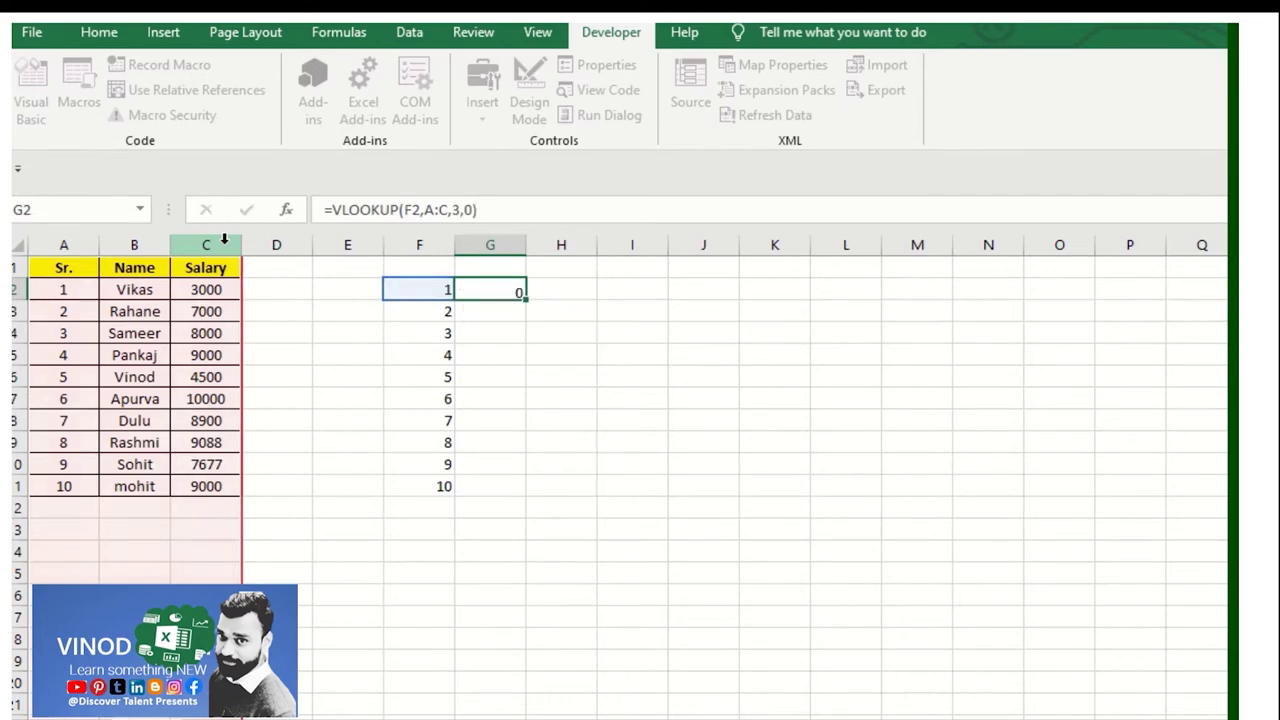
{"action": "key", "text": "Return"}
Fill the VLOOKUP formula down G2:G11 so serials 1–10 show salaries 3000 through 9000
{"action": "key", "text": "Left"}
{"action": "key", "text": "ctrl+Down"}
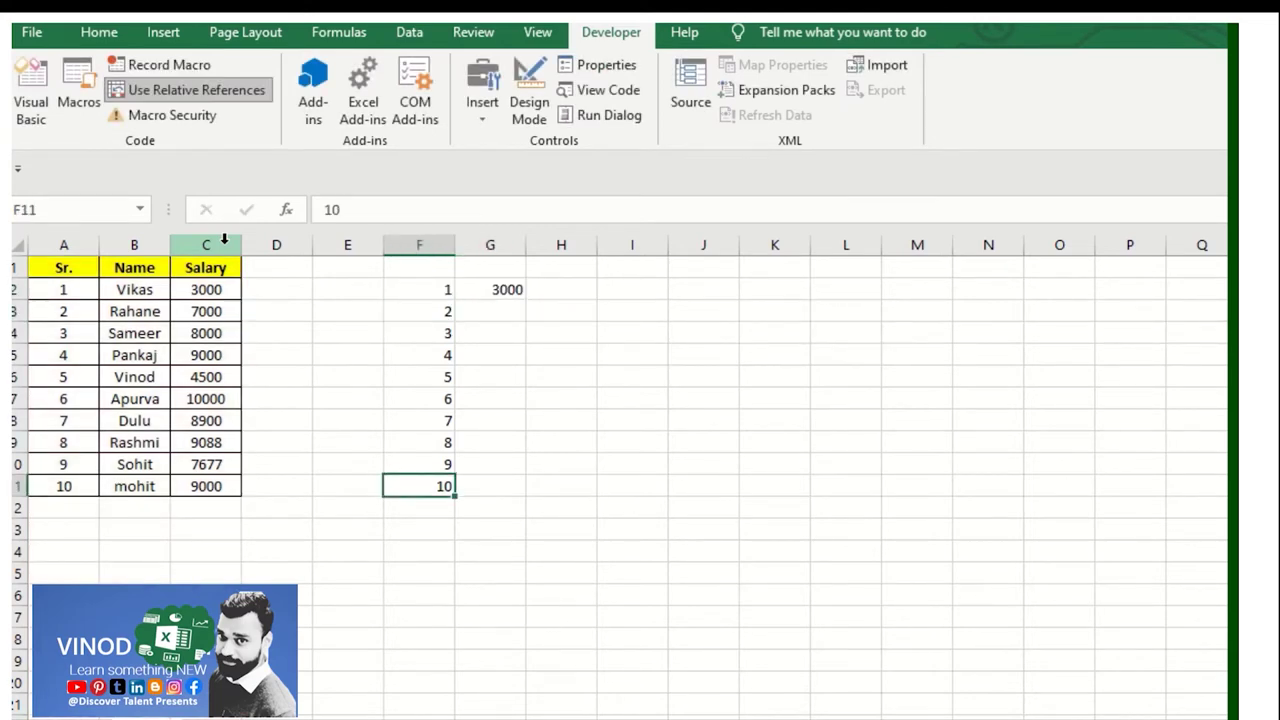
{"action": "key", "text": "Right"}
{"action": "key", "text": "shift+Up"}
{"action": "key", "text": "ctrl+shift+Up"}
{"action": "key", "text": "ctrl+d"}
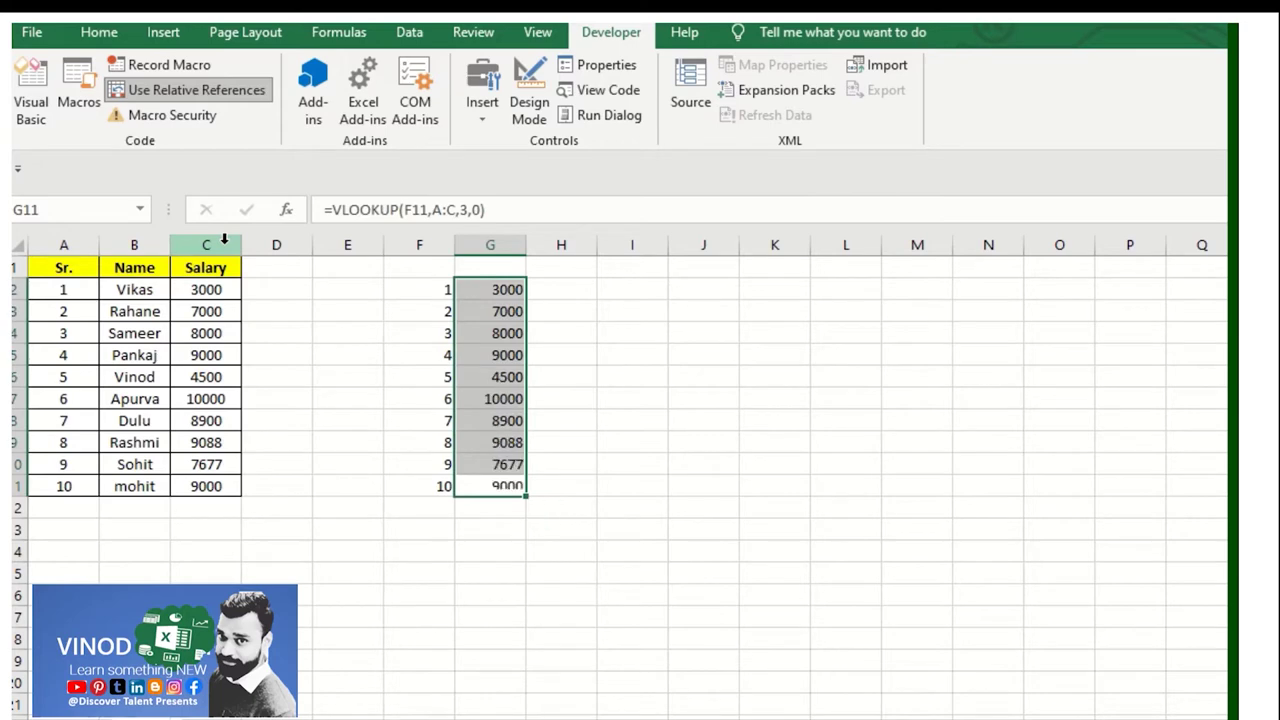
{"action": "key", "text": "Right"}
{"action": "key", "text": "Right"}
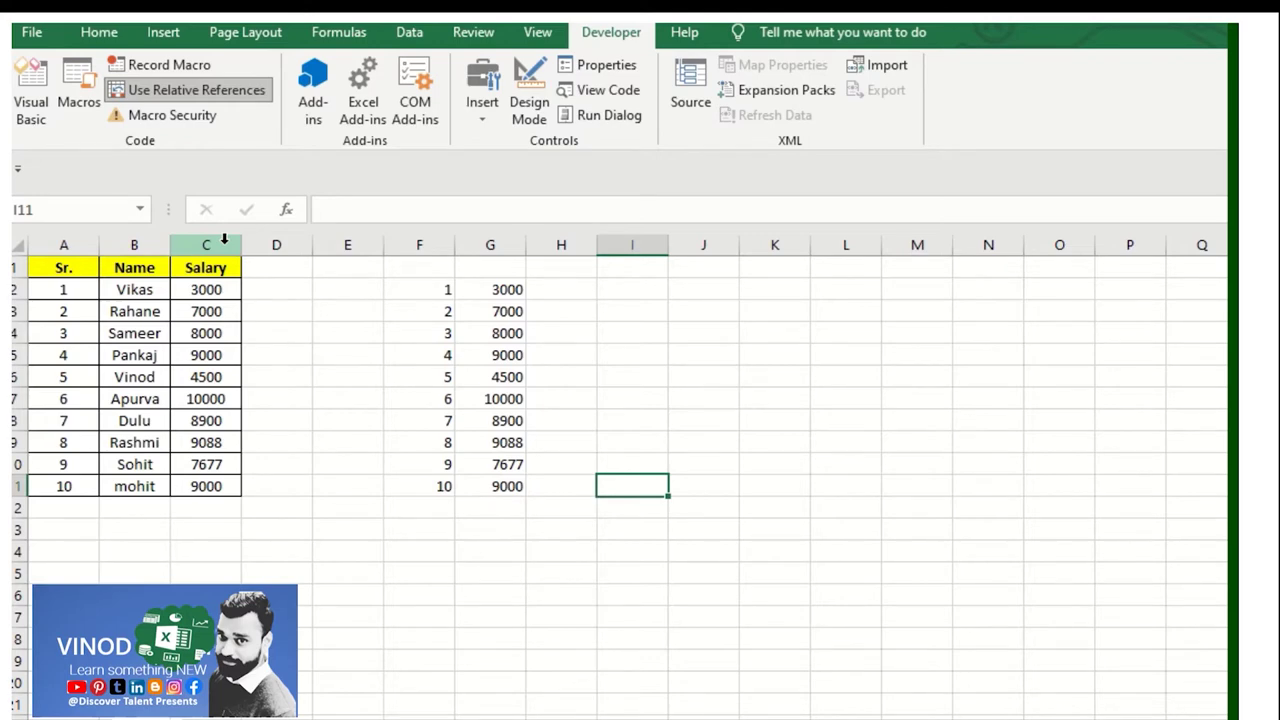
Clear the VLOOKUP salary results from G2:G11
{"action": "key", "text": "Up"}
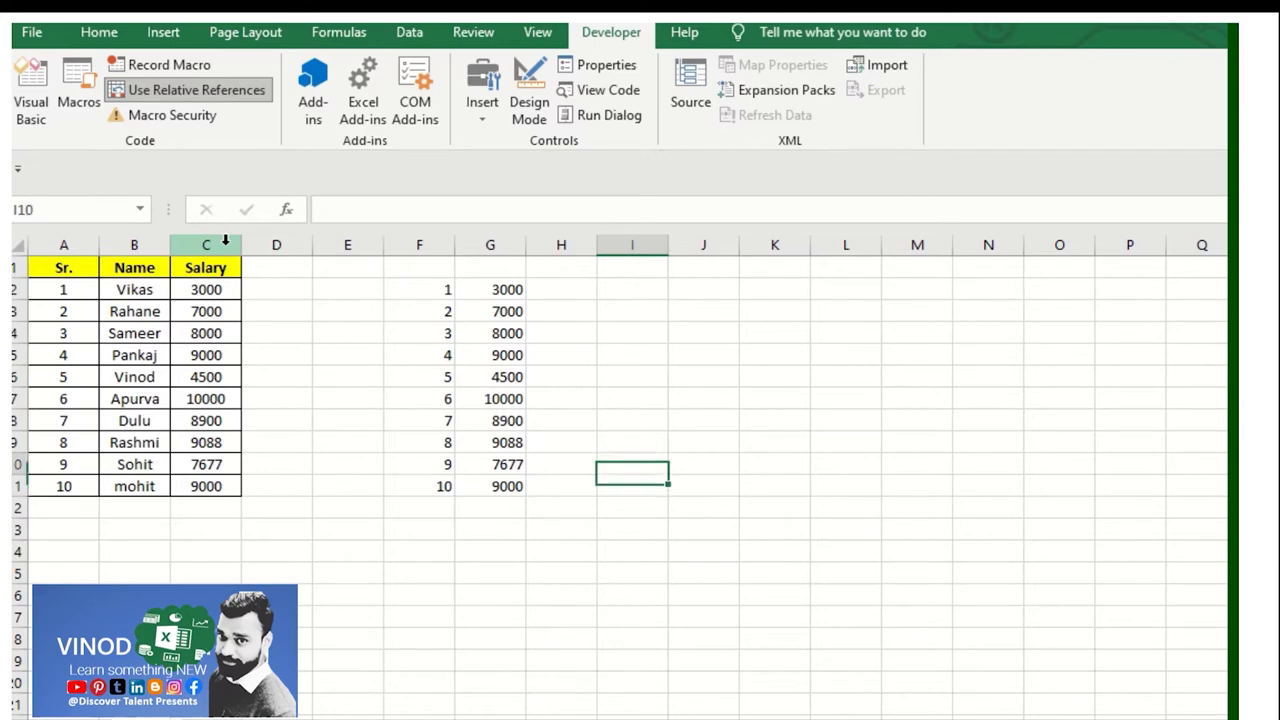
{"action": "key", "text": "Left"}
{"action": "key", "text": "Left"}
{"action": "key", "text": "Up"}
{"action": "key", "text": "Up"}
{"action": "key", "text": "Up"}
{"action": "key", "text": "ctrl+shift+Down"}
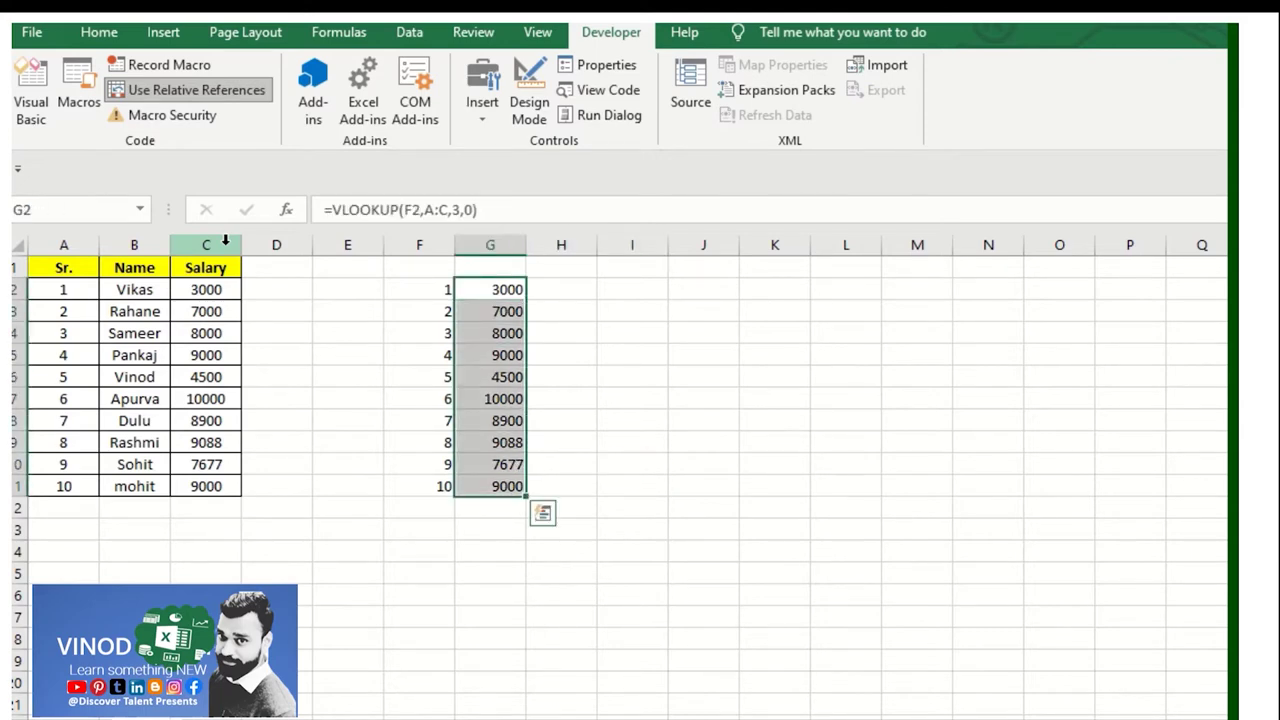
{"action": "key", "text": "Delete"}
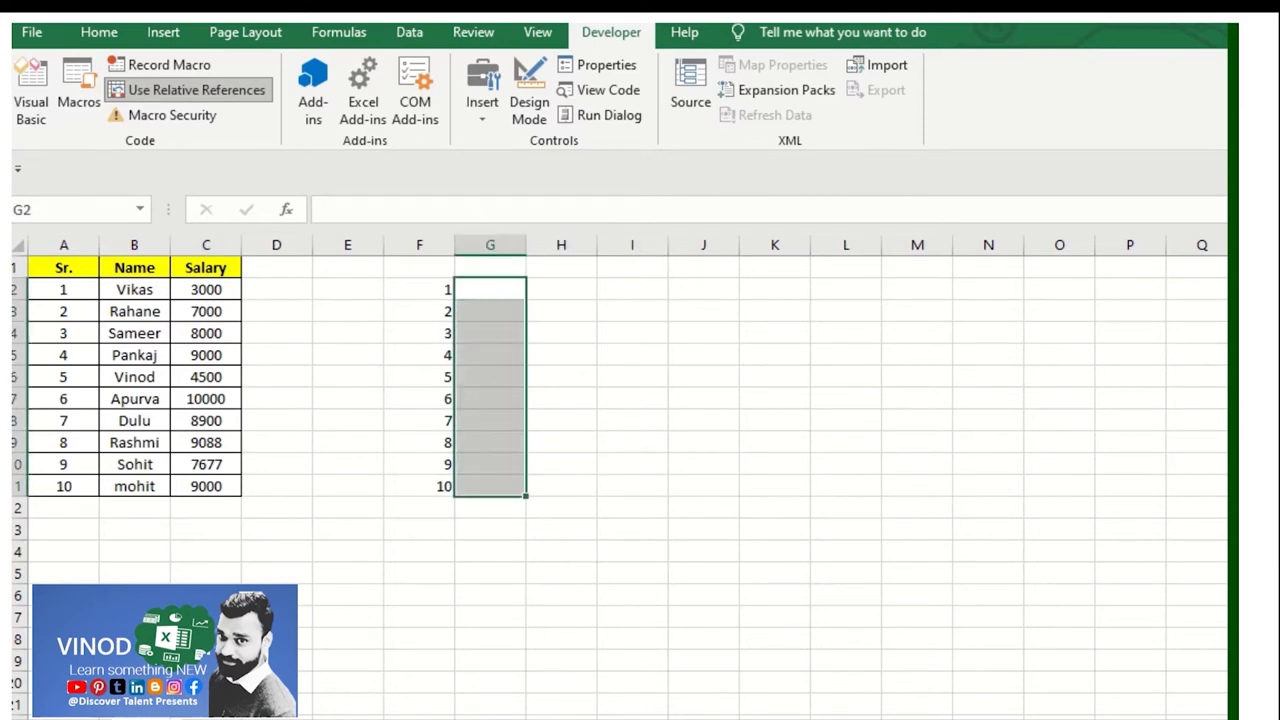
{"action": "left_click", "coordinate": [505, 292]}
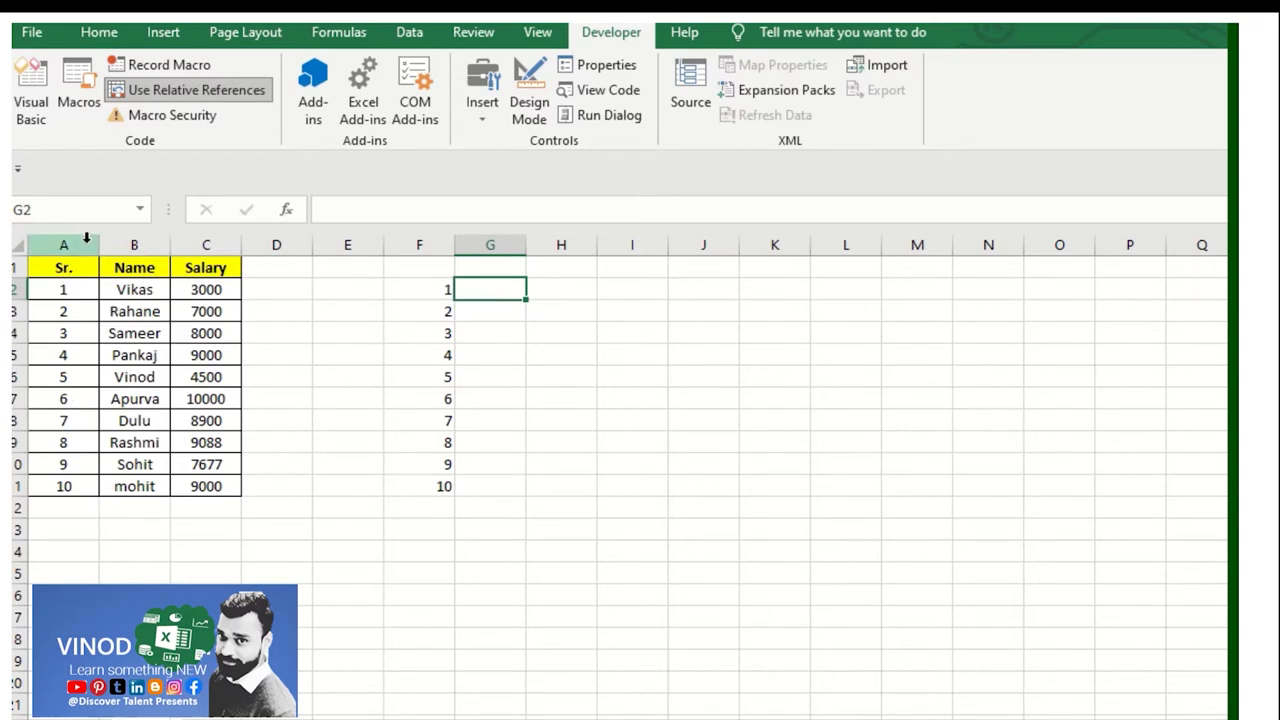
Select the salary table from the Sr. header down to row 12
{"action": "left_click", "coordinate": [131, 314]}
{"action": "left_click", "coordinate": [85, 265]}
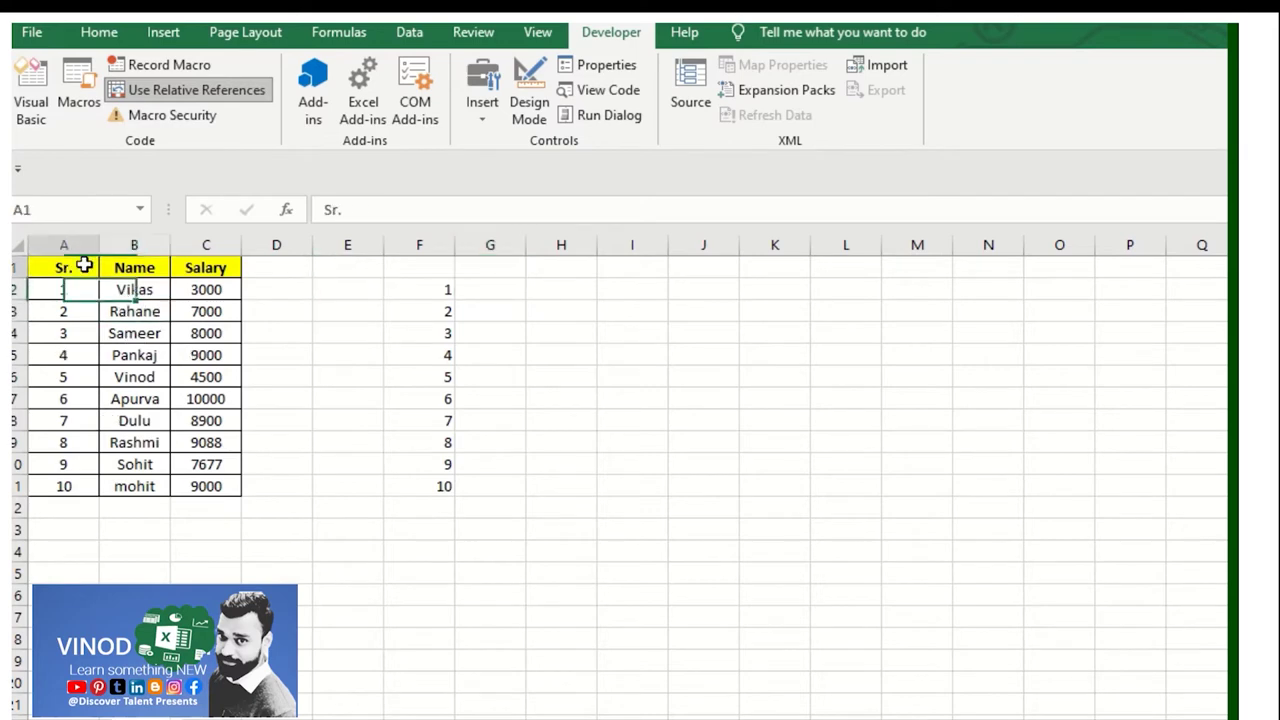
{"action": "left_click_drag", "start_coordinate": [85, 265], "coordinate": [234, 505]}
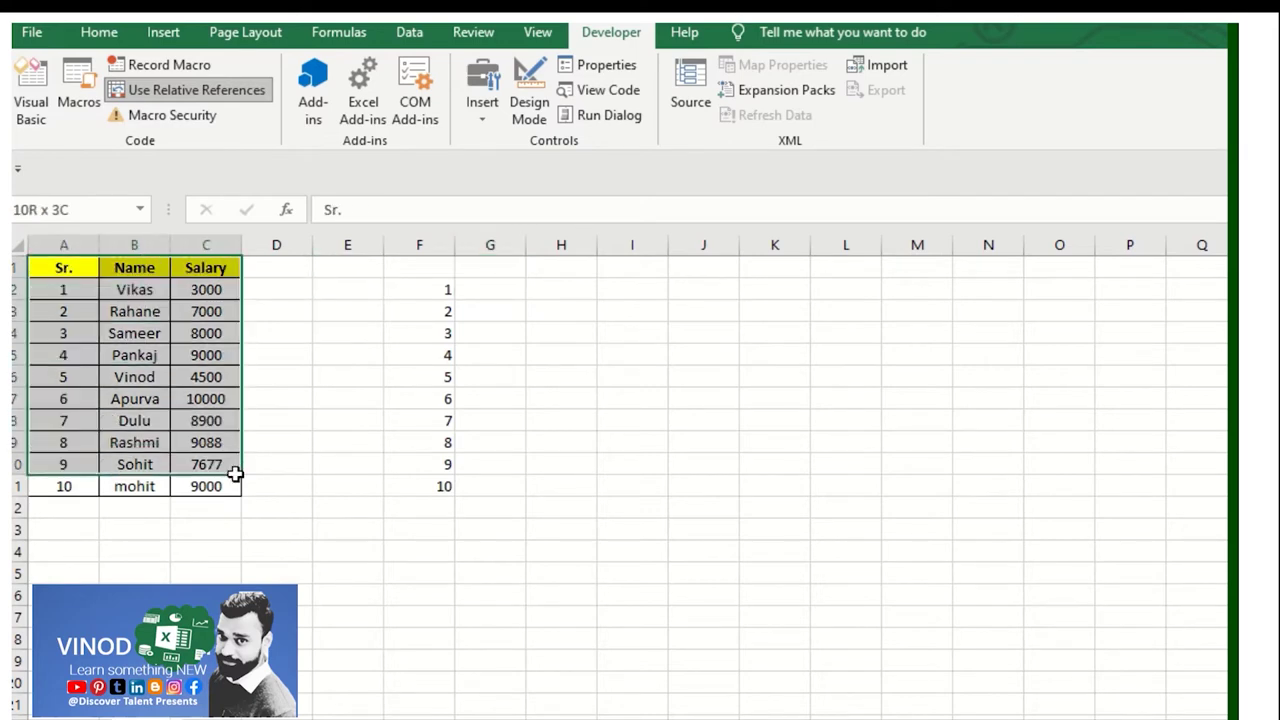
With G2 selected, switch Use Relative References on for macro recording
{"action": "left_click", "coordinate": [503, 290]}
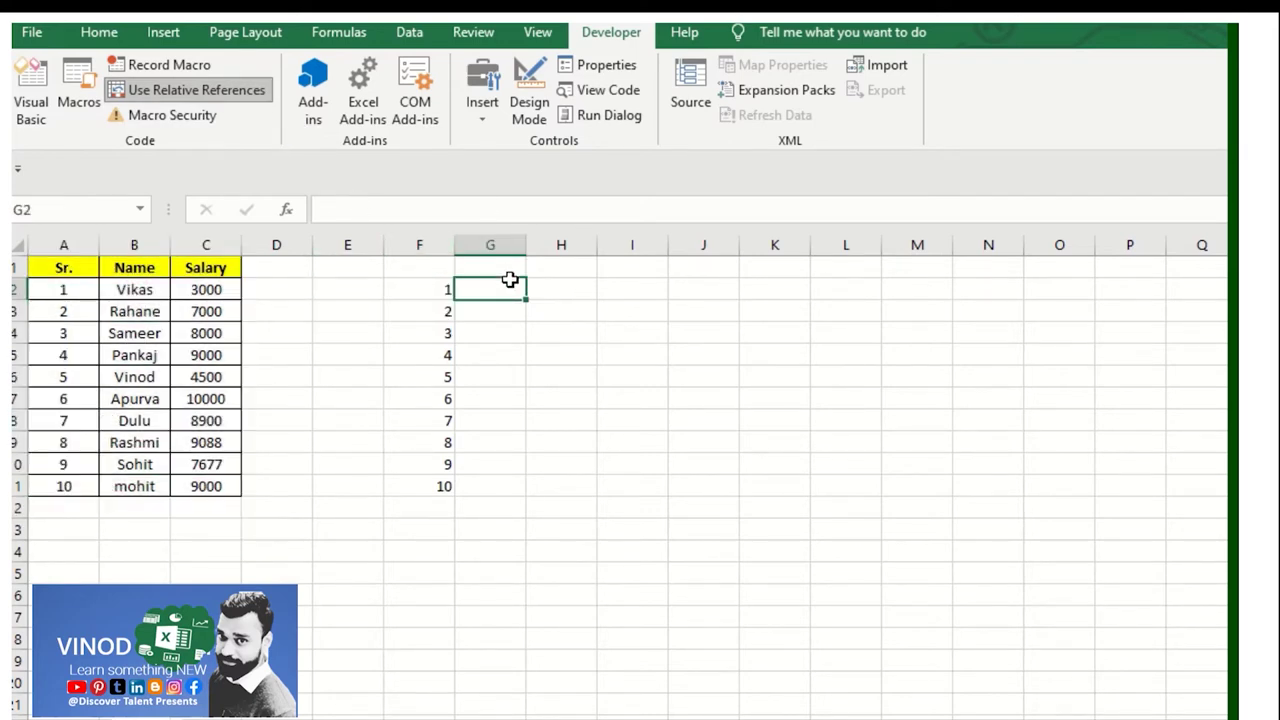
{"action": "left_click", "coordinate": [246, 102]}
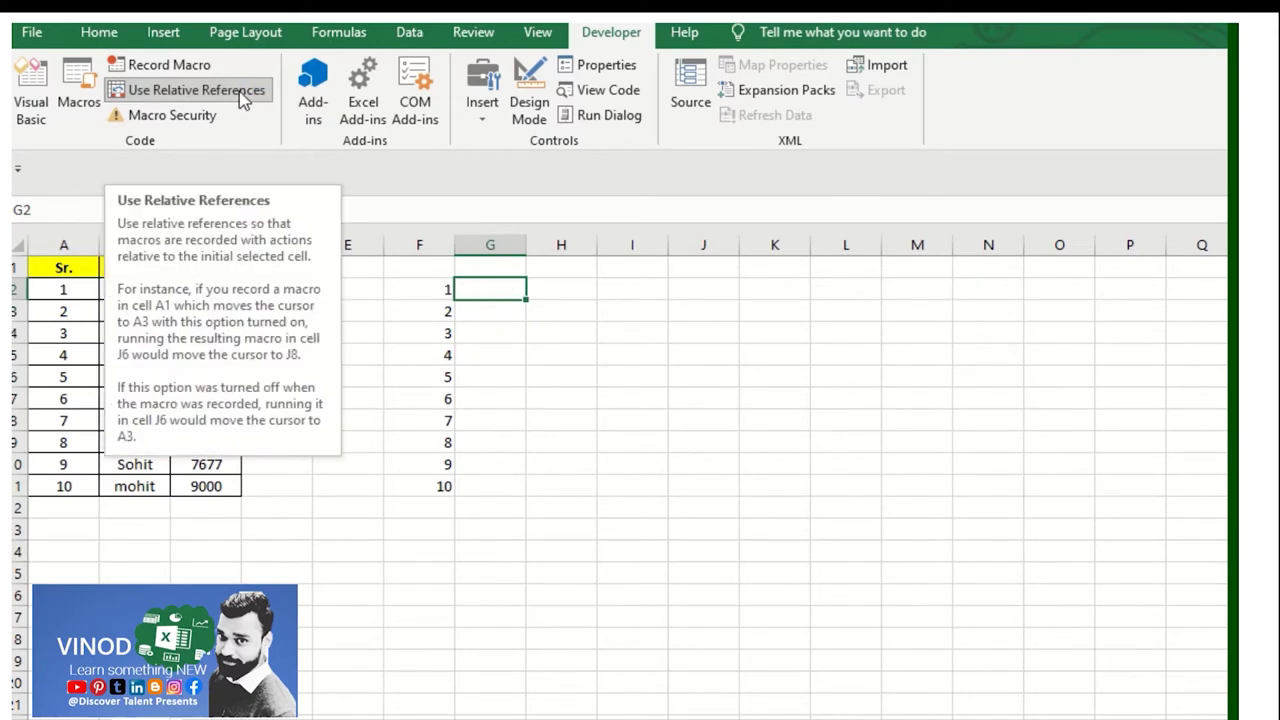
{"action": "left_click", "coordinate": [242, 104]}
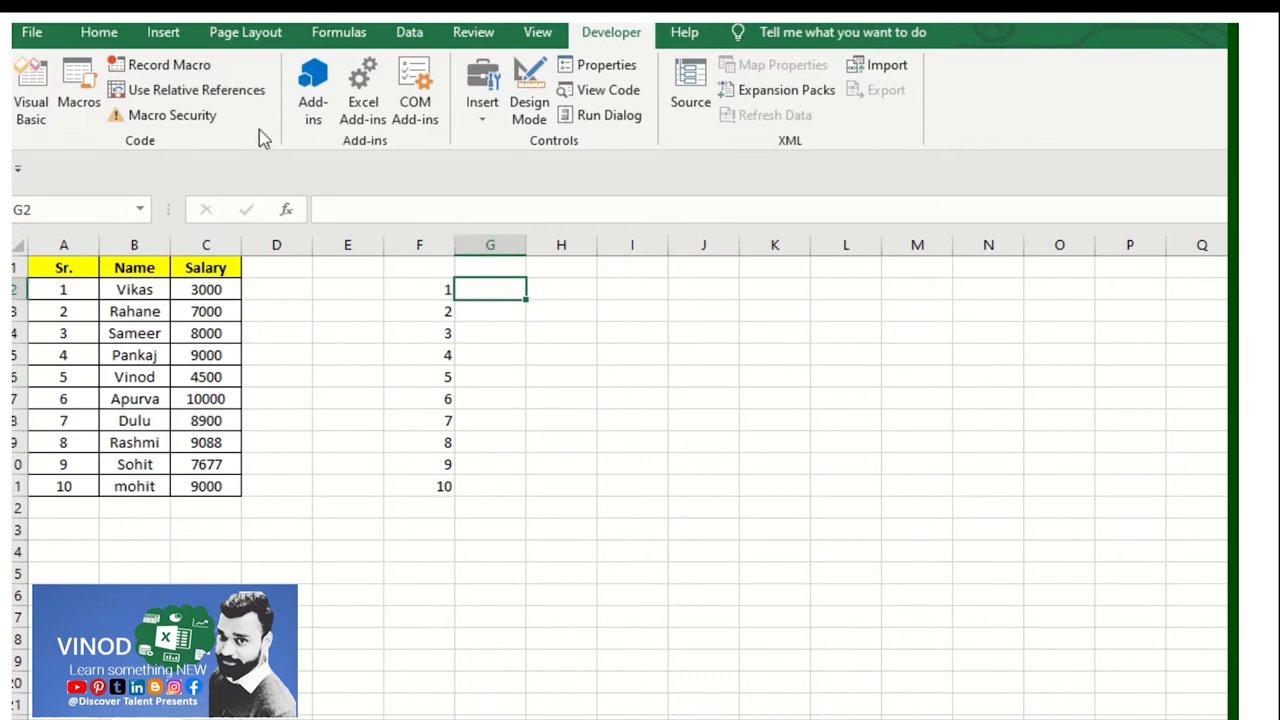
{"action": "left_click", "coordinate": [250, 93]}
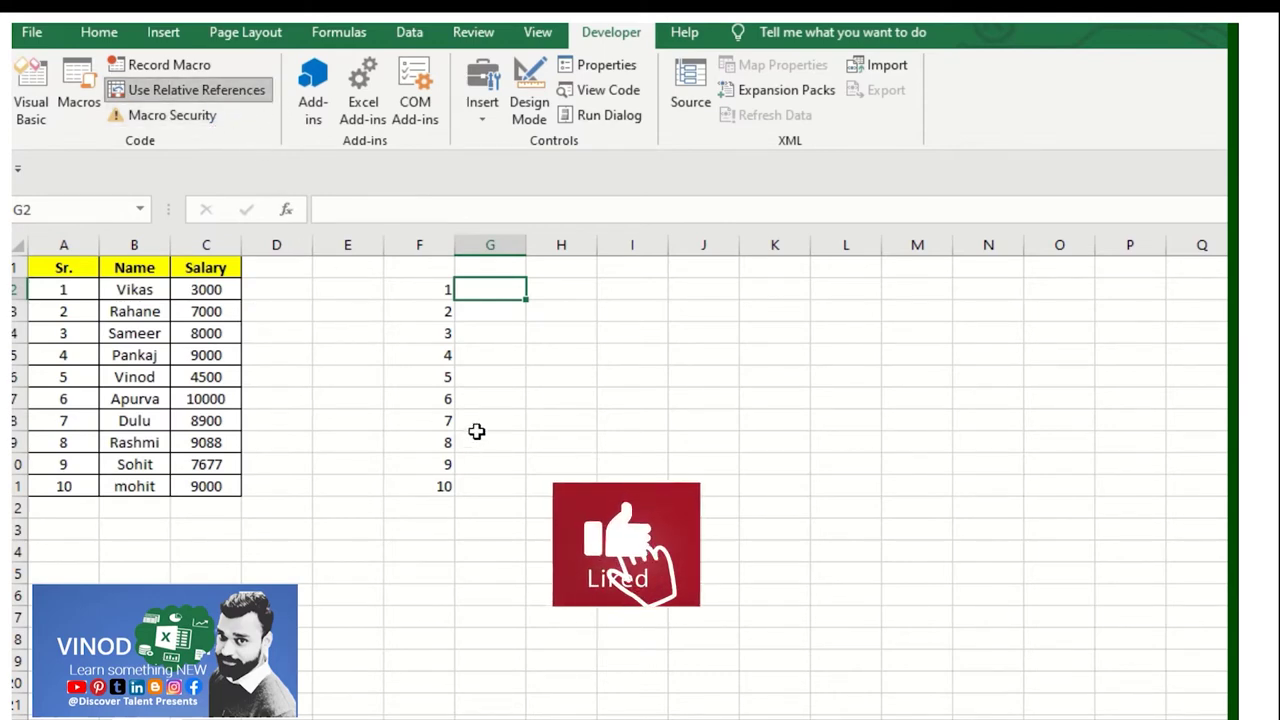
{"action": "left_click_drag", "start_coordinate": [437, 311], "coordinate": [455, 459]}
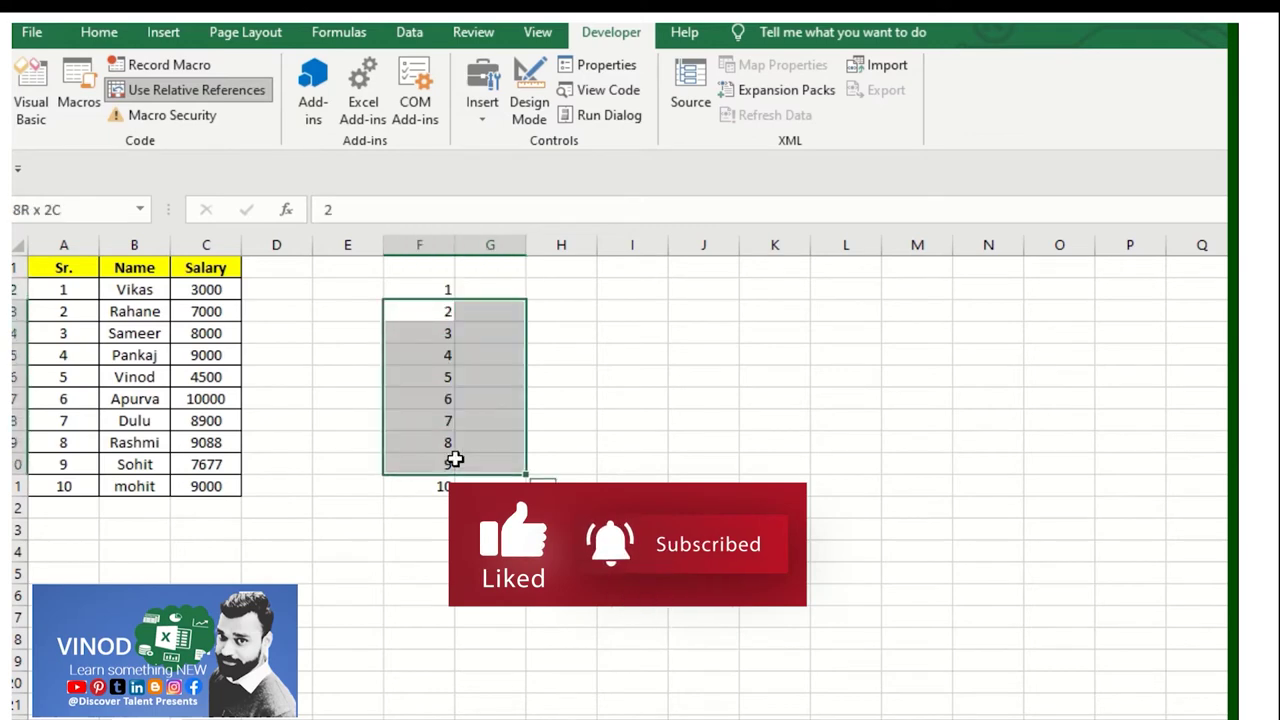
{"action": "left_click", "coordinate": [426, 377]}
{"action": "left_click_drag", "start_coordinate": [423, 313], "coordinate": [423, 443]}
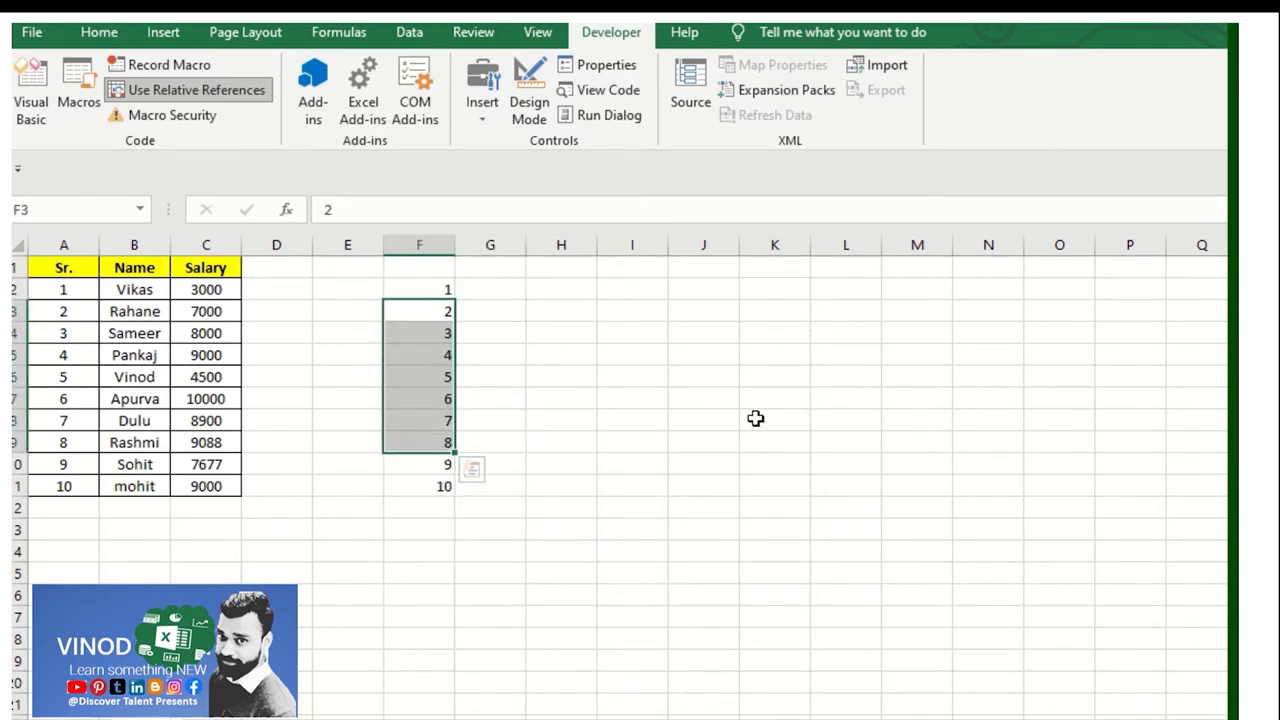
{"action": "key", "text": "ctrl+c"}
{"action": "left_click", "coordinate": [905, 358]}
{"action": "key", "text": "ctrl+v"}
{"action": "key", "text": "Escape"}
{"action": "left_click", "coordinate": [986, 354]}
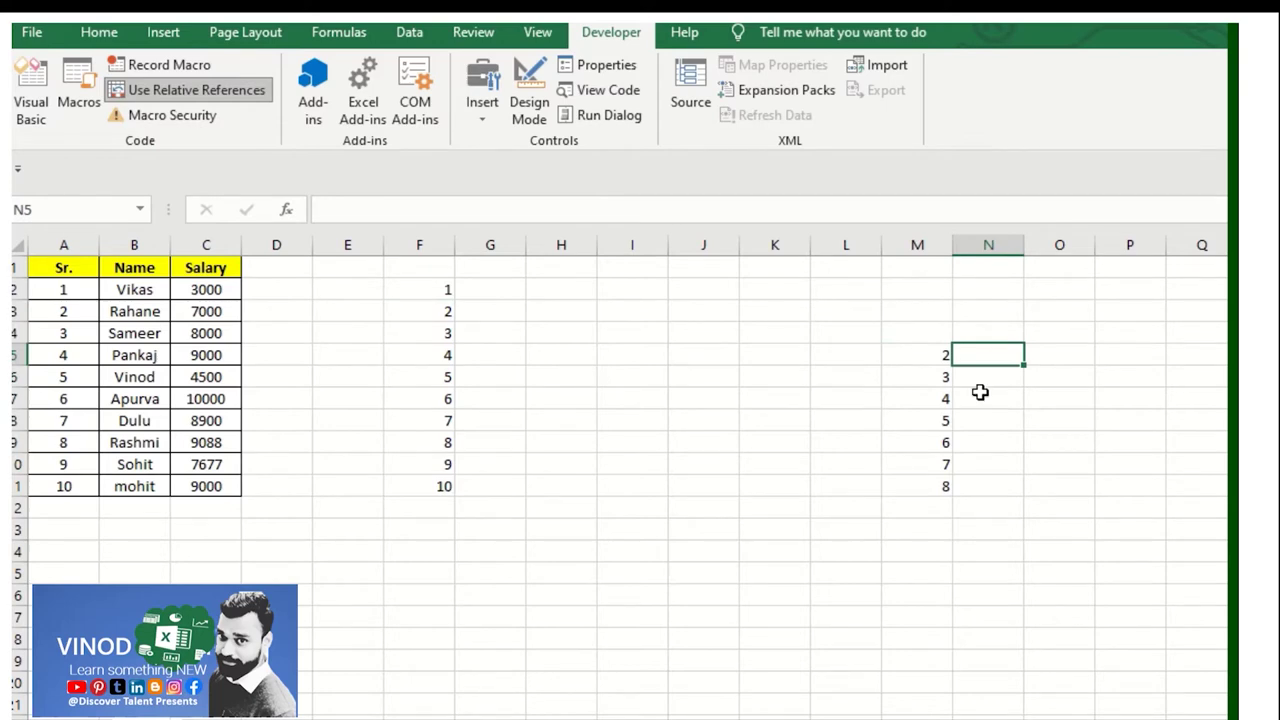
{"action": "right_click", "coordinate": [917, 245]}
{"action": "left_click", "coordinate": [985, 424]}
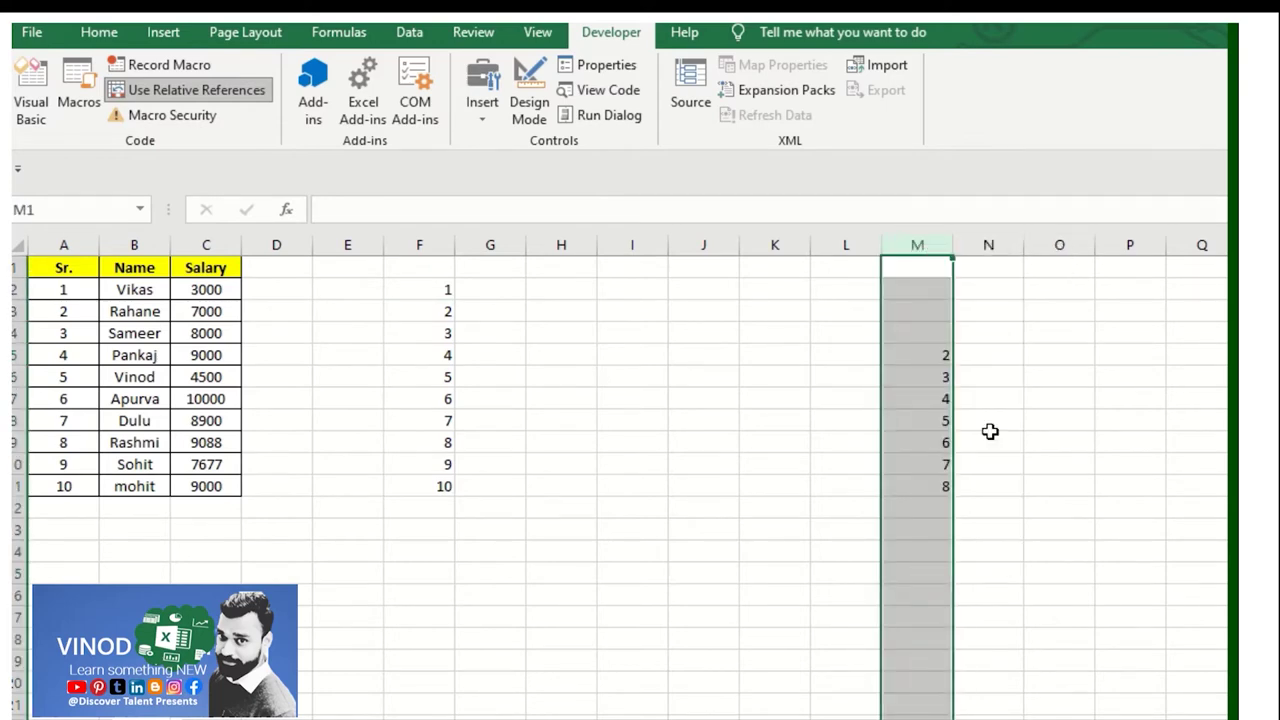
{"action": "left_click", "coordinate": [550, 311]}
{"action": "left_click", "coordinate": [213, 97]}
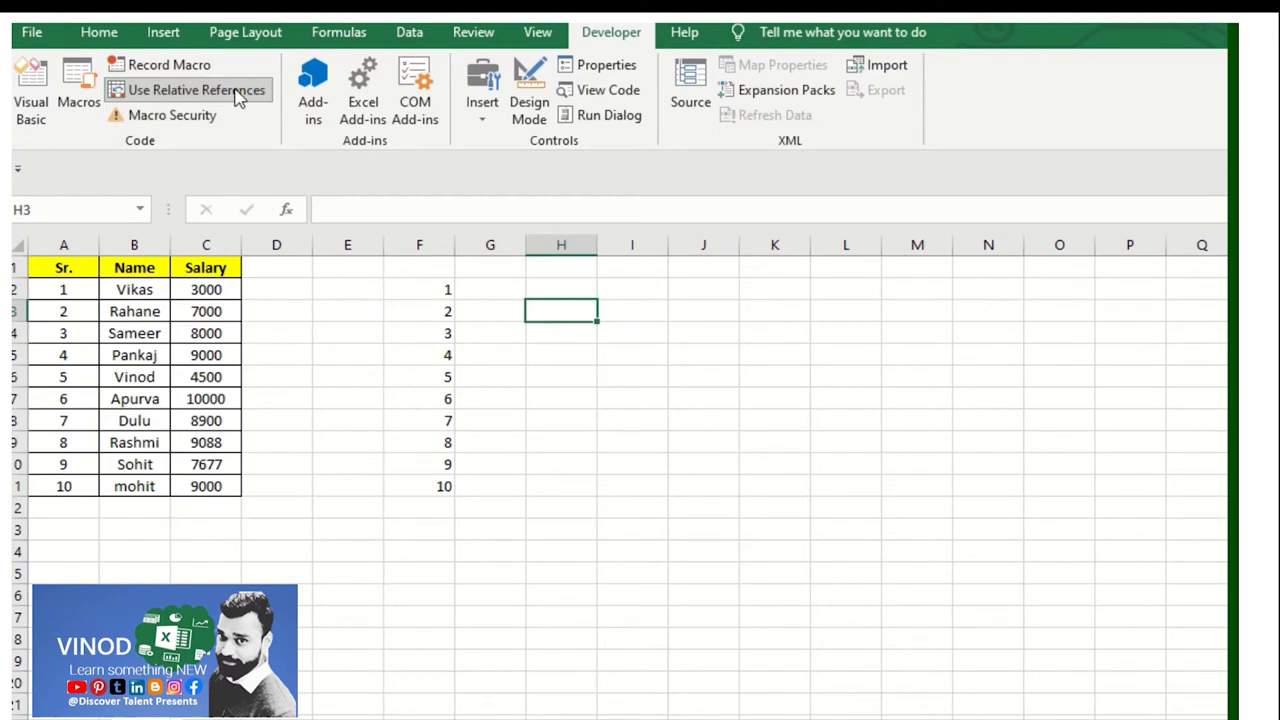
{"action": "left_click", "coordinate": [488, 290]}
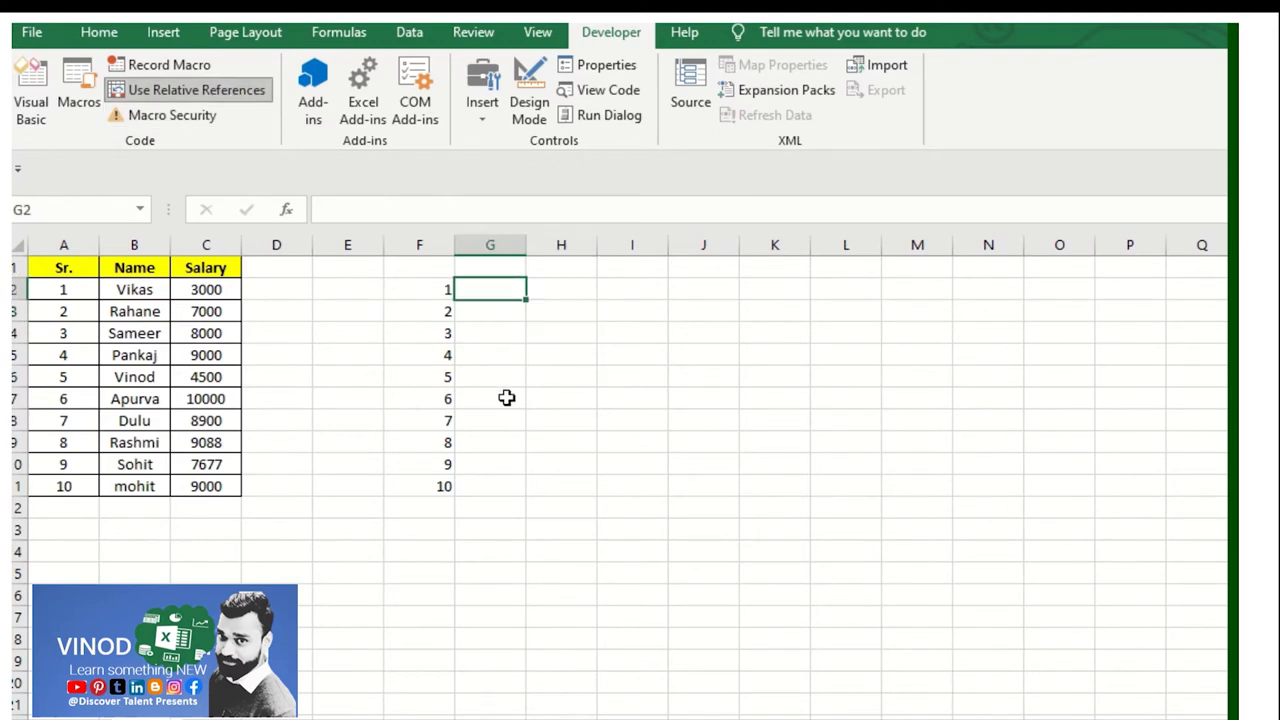
Start recording macro TP in the Personal Macro Workbook, described 'vlookup function'
{"action": "left_click", "coordinate": [195, 72]}
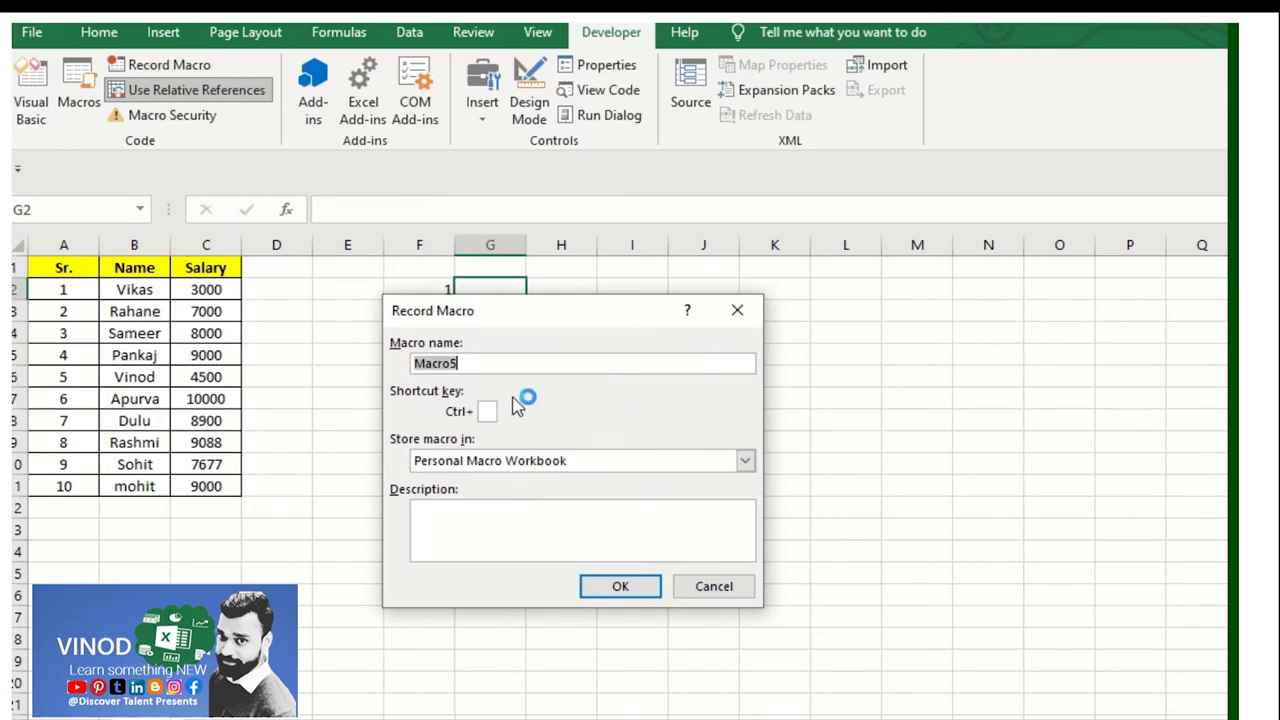
{"action": "type", "text": "TP"}
{"action": "left_click", "coordinate": [487, 411]}
{"action": "left_click", "coordinate": [476, 460]}
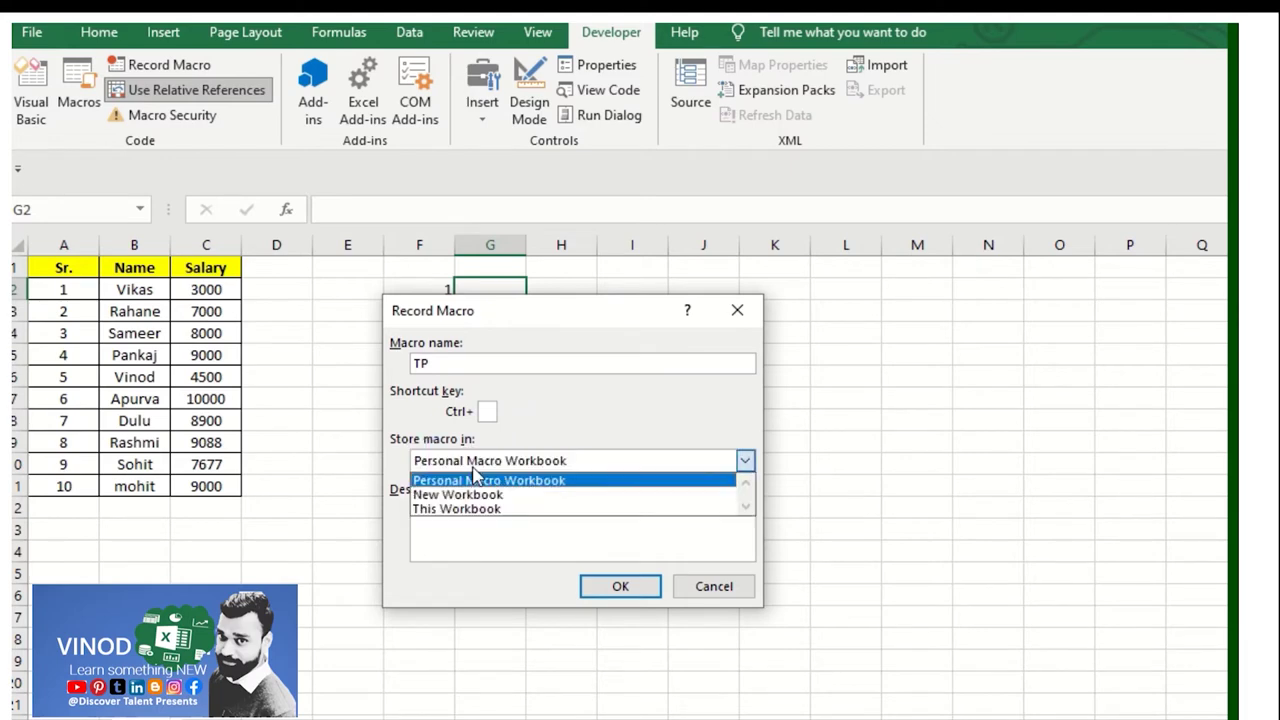
{"action": "left_click", "coordinate": [485, 486]}
{"action": "left_click", "coordinate": [491, 511]}
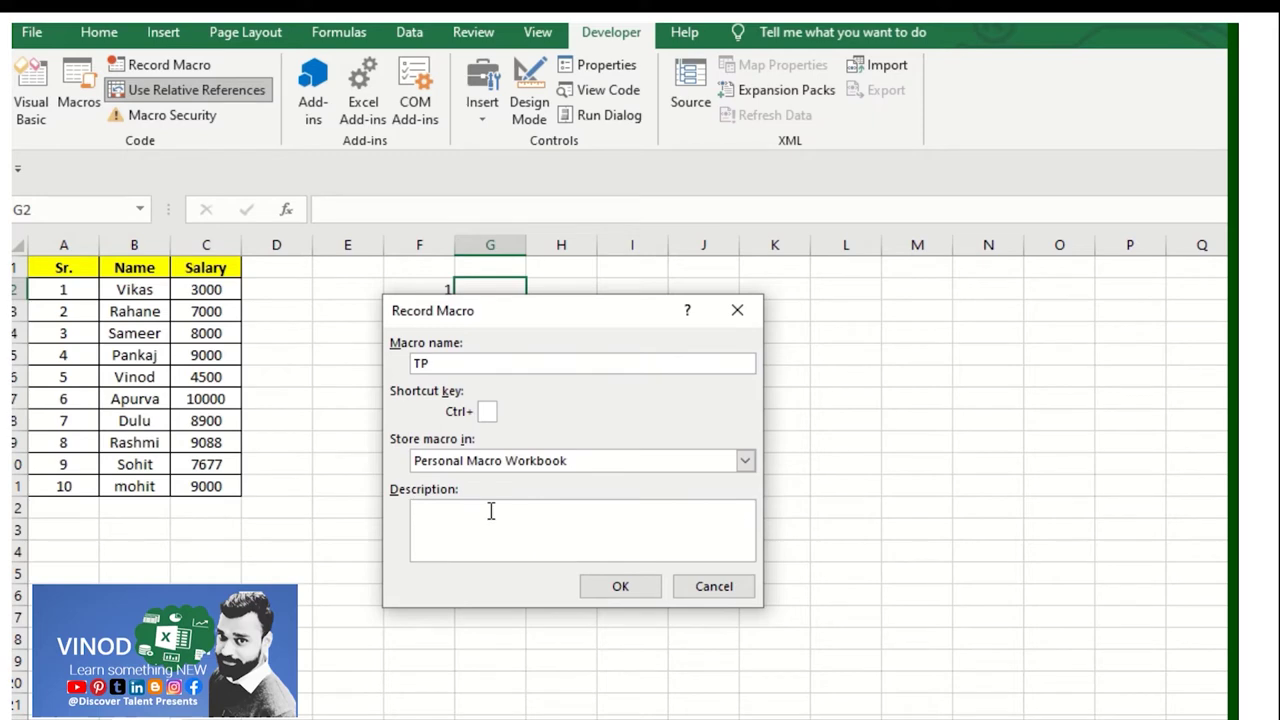
{"action": "type", "text": "vlookup "}
{"action": "type", "text": "function"}
{"action": "left_click", "coordinate": [637, 590]}
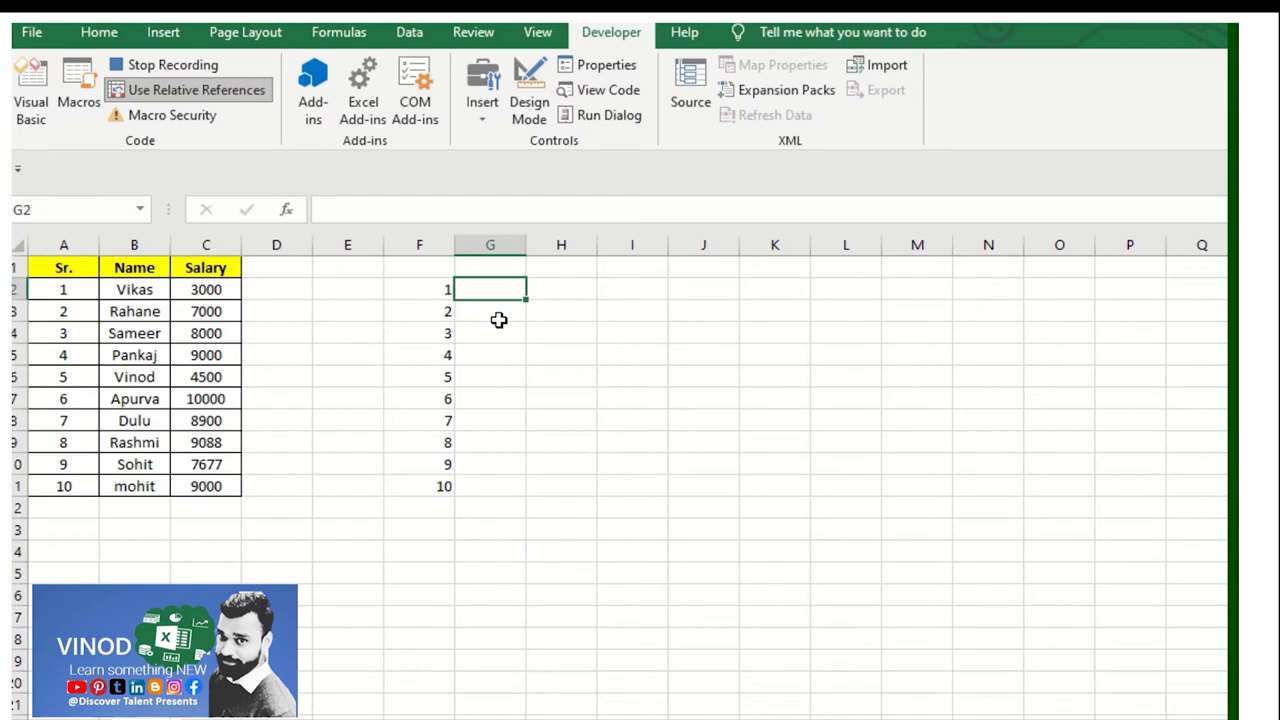
With relative references on, enter =VLOOKUP(F2,$A:$C,3,0) in G2, returning 3000
{"action": "left_click", "coordinate": [243, 89]}
{"action": "type", "text": "="}
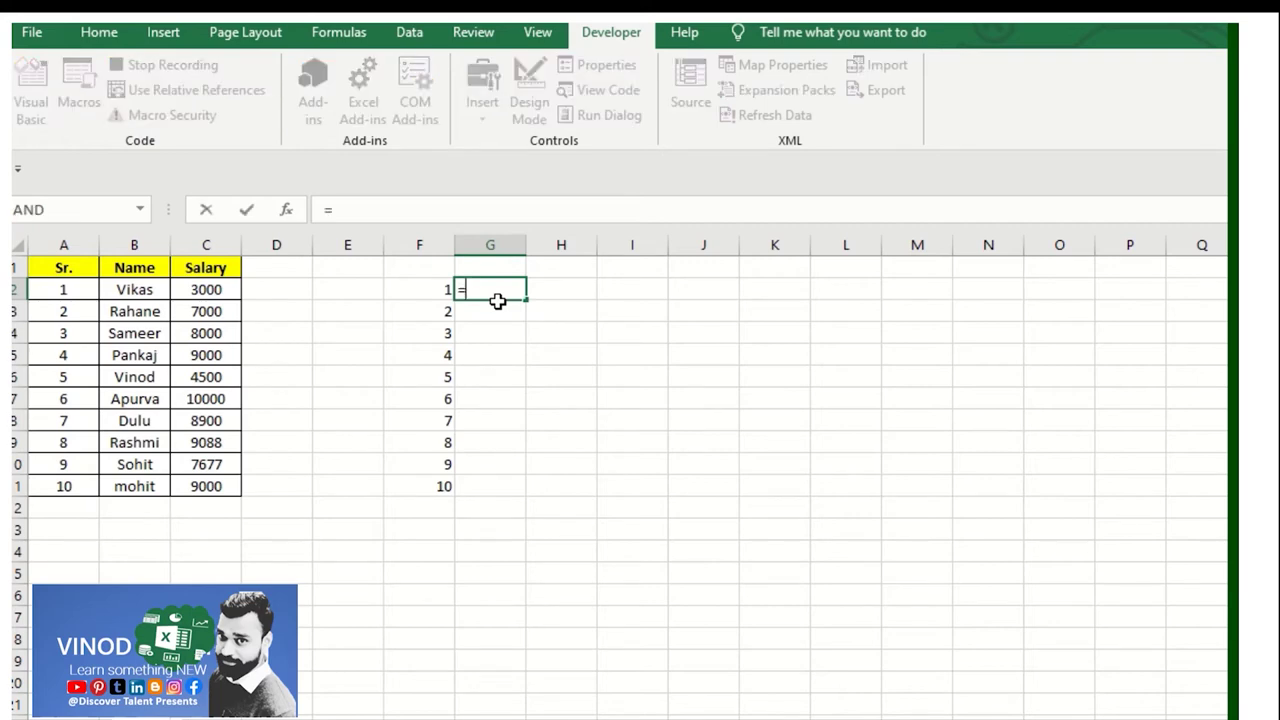
{"action": "type", "text": "v"}
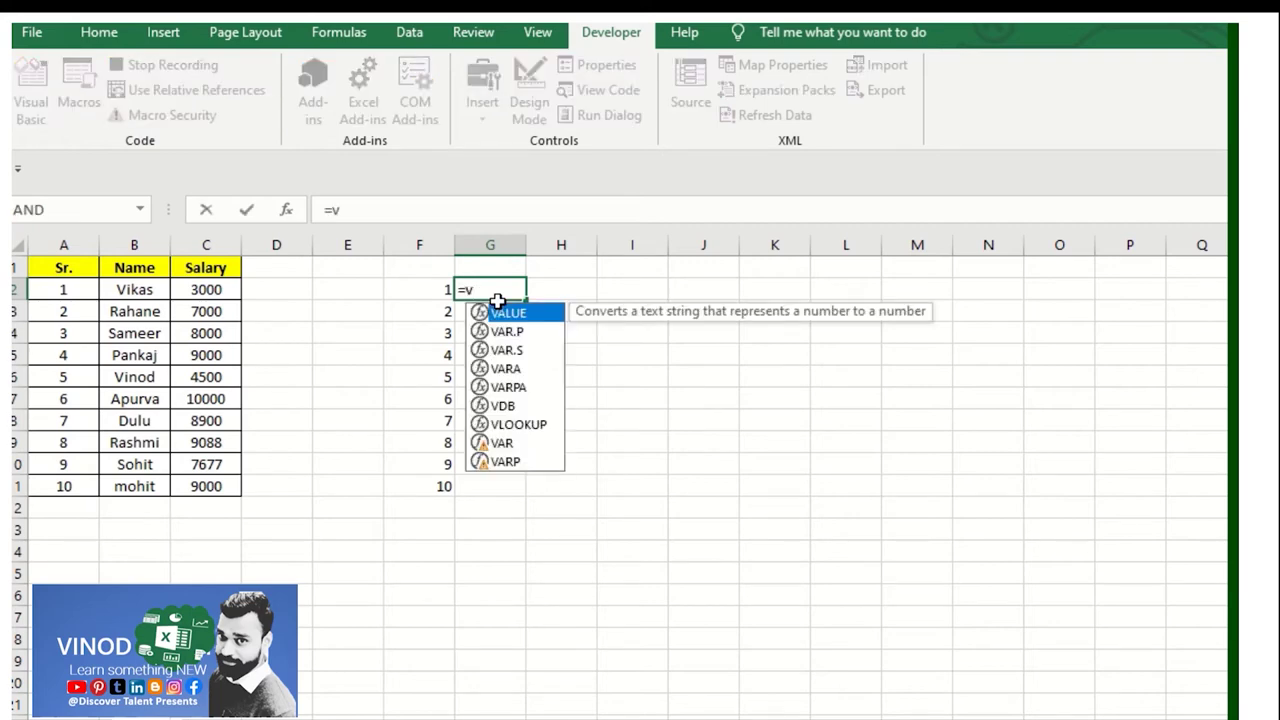
{"action": "double_click", "coordinate": [532, 424]}
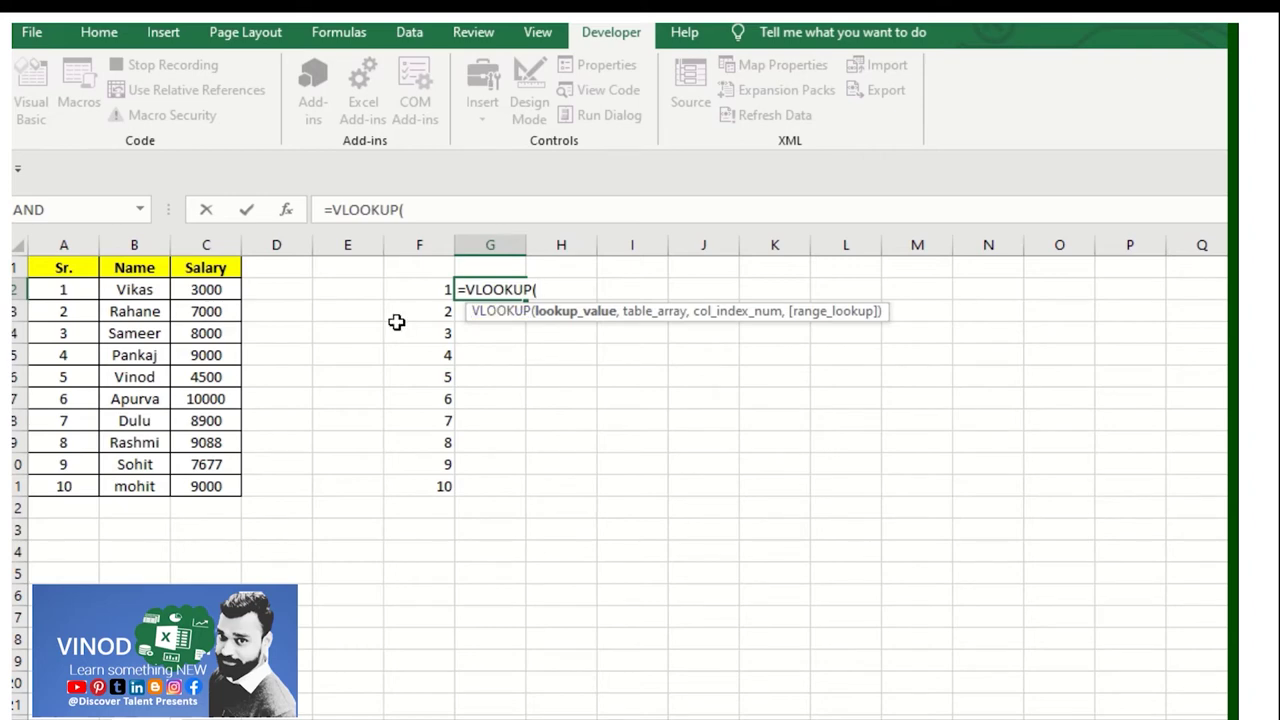
{"action": "left_click", "coordinate": [419, 288]}
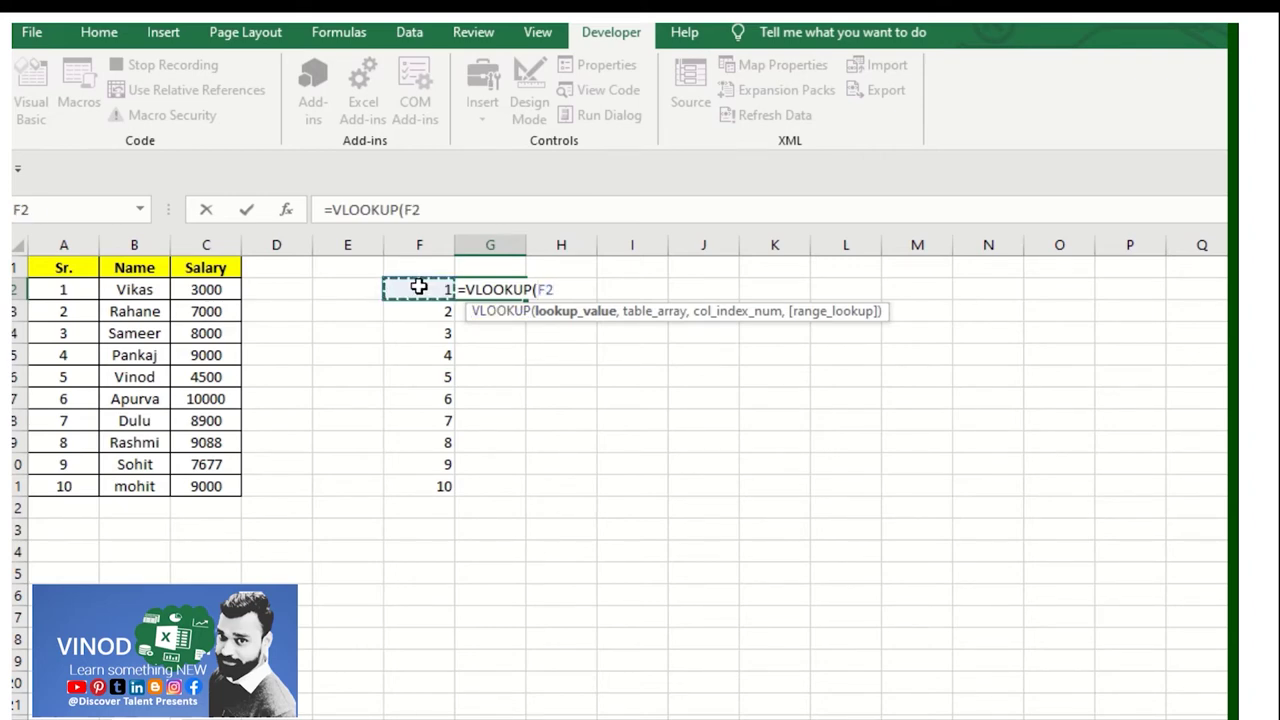
{"action": "type", "text": ","}
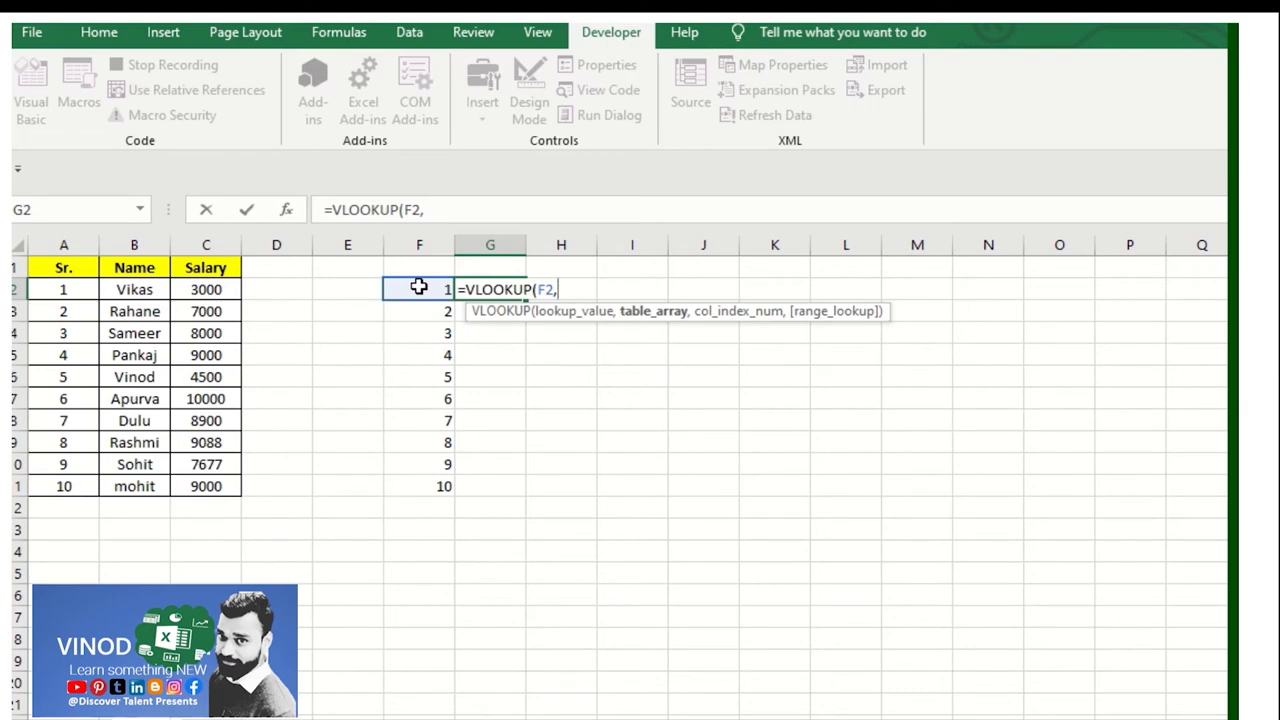
{"action": "left_click_drag", "start_coordinate": [72, 245], "coordinate": [200, 245]}
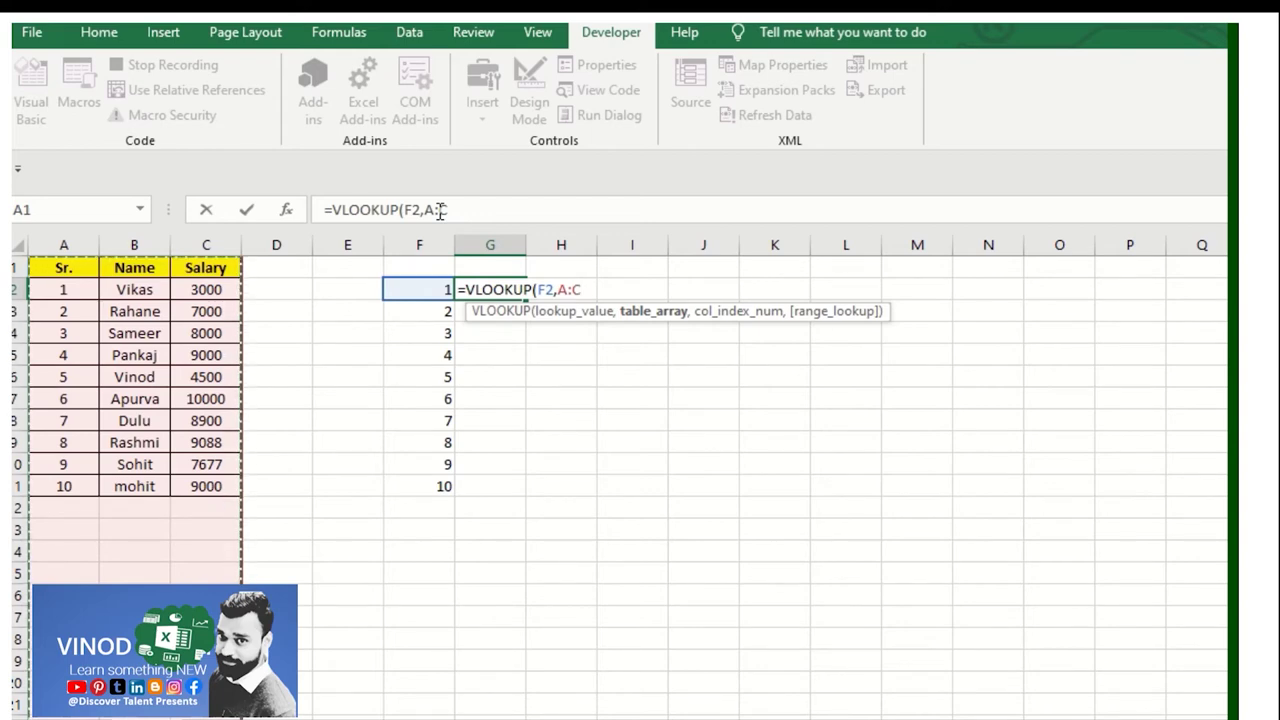
{"action": "key", "text": "F4"}
{"action": "type", "text": "$C,"}
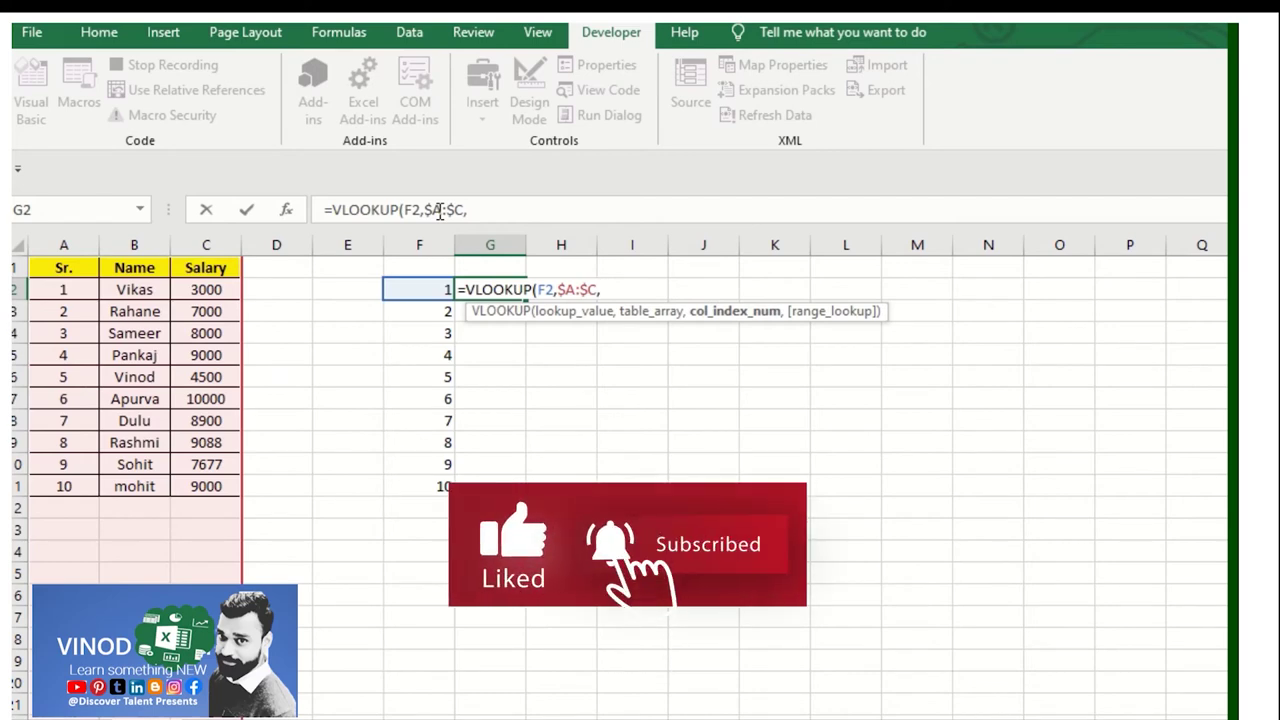
{"action": "type", "text": "3"}
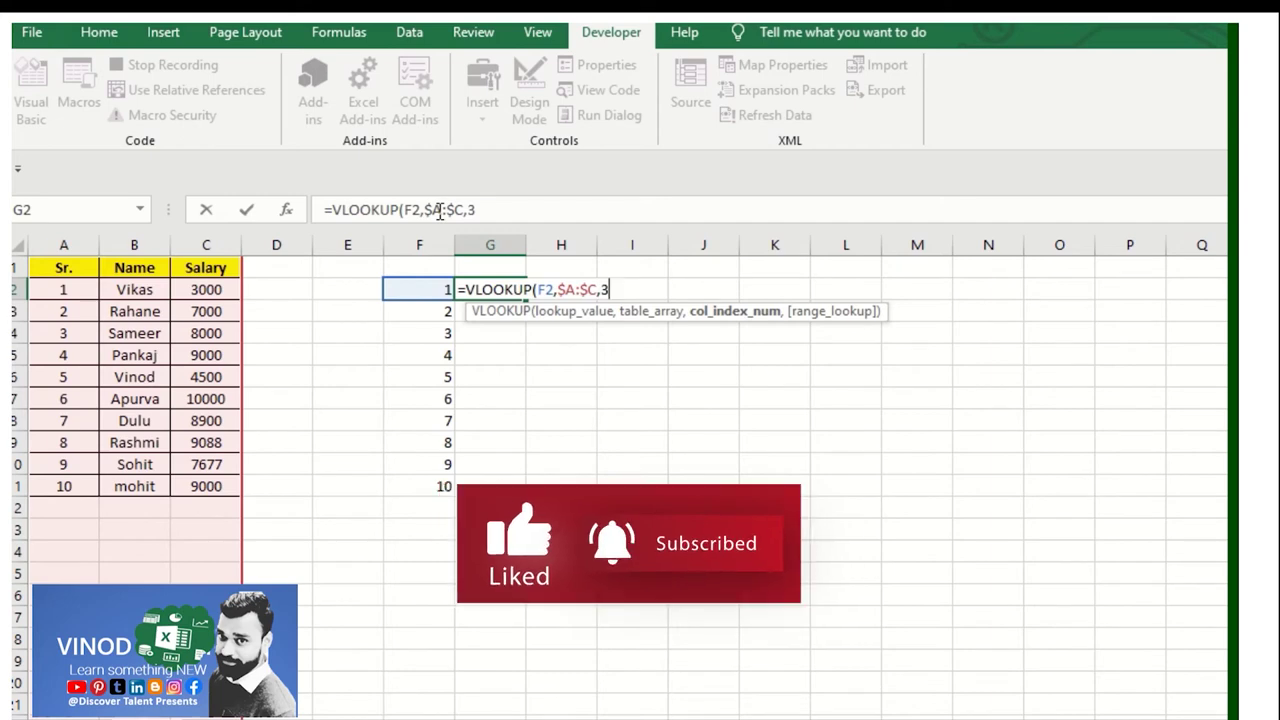
{"action": "type", "text": ",0"}
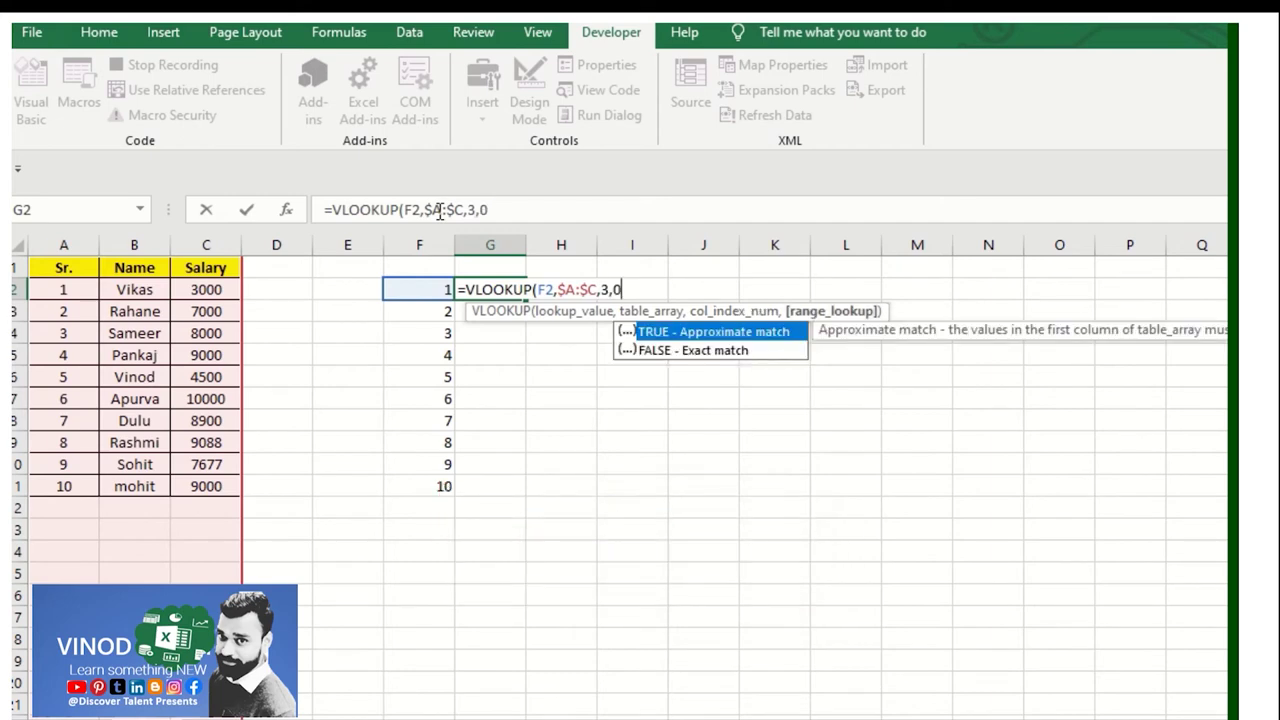
{"action": "type", "text": ")"}
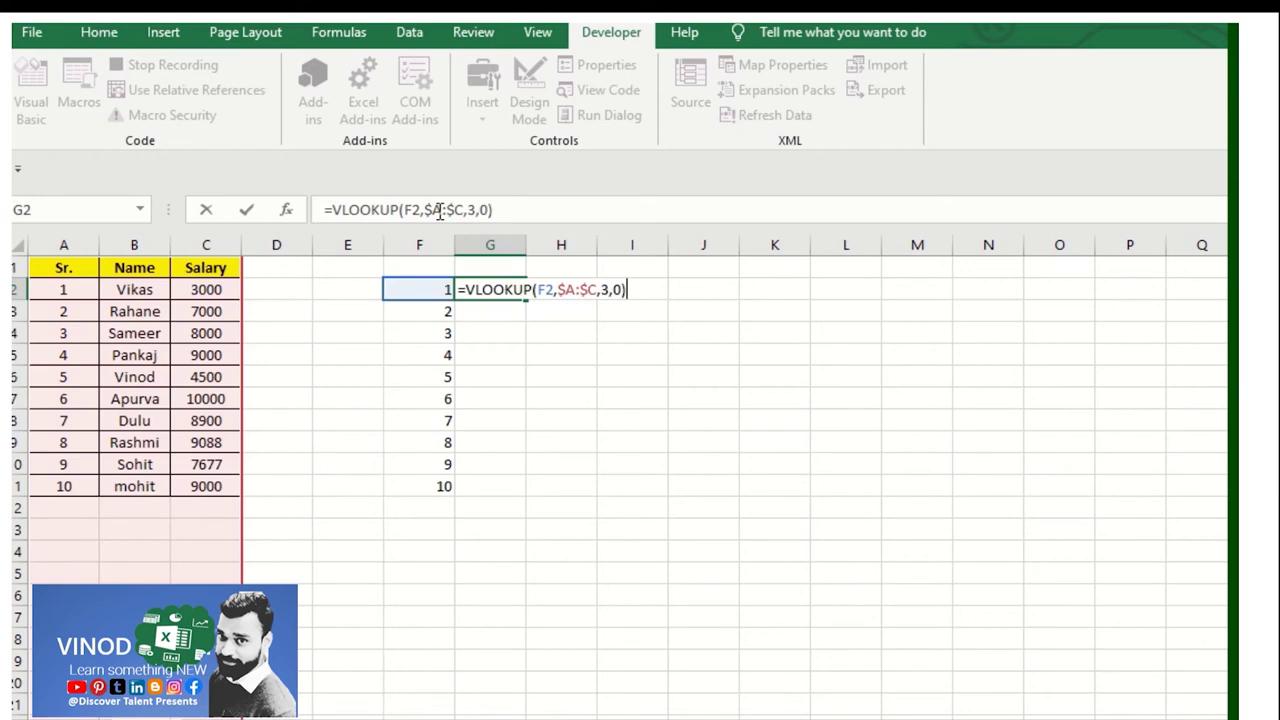
{"action": "key", "text": "ctrl+Return"}
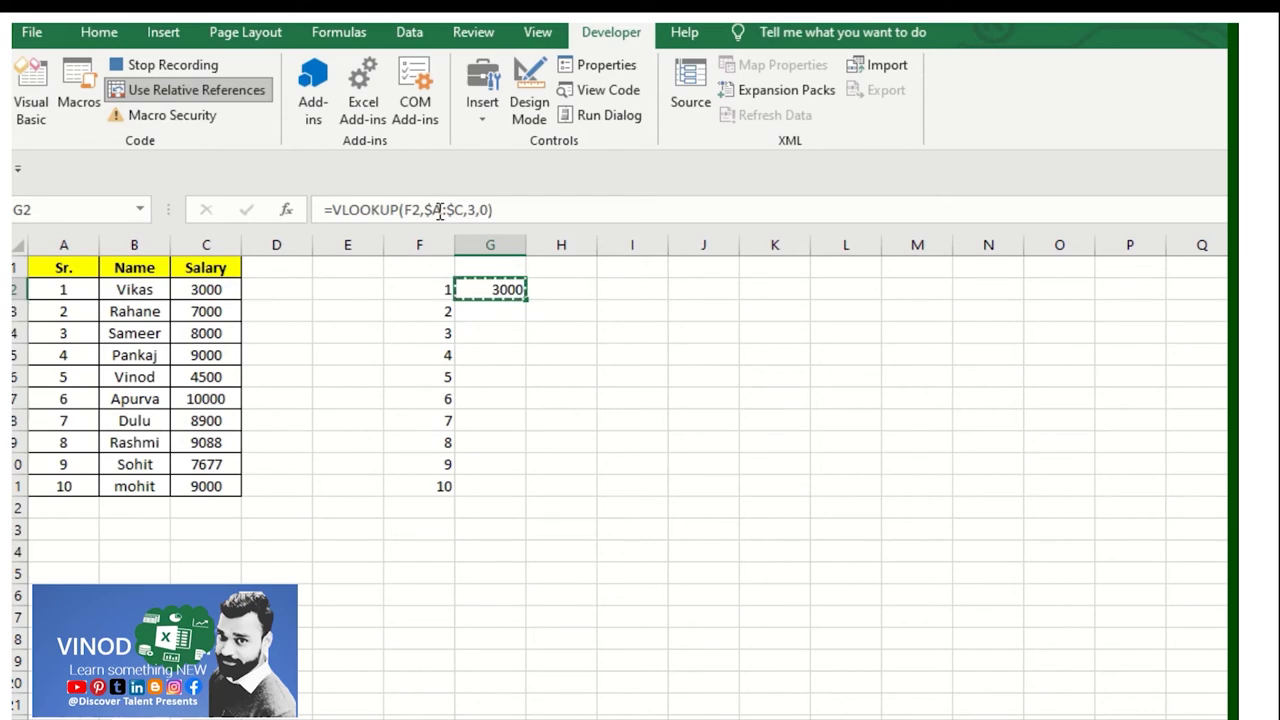
Paste the copied G2 lookup formula down G2:G11 beside serials 1–10
{"action": "key", "text": "Left"}
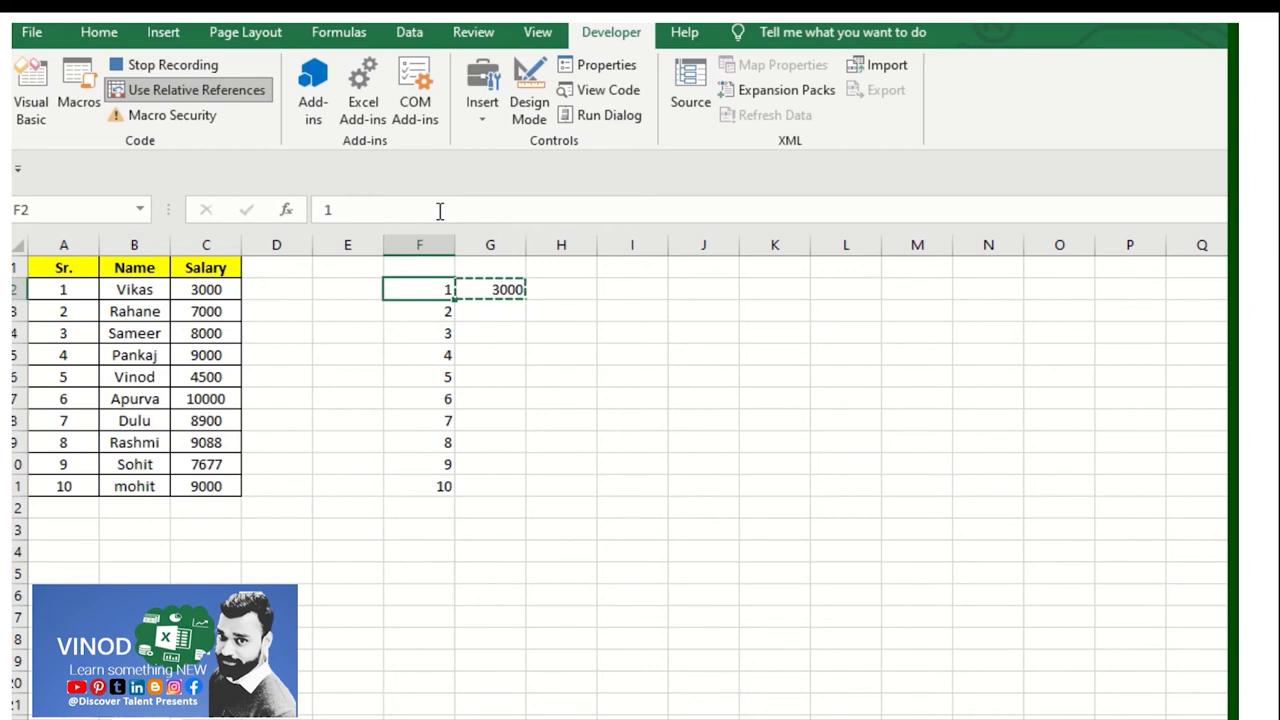
{"action": "key", "text": "ctrl+Down"}
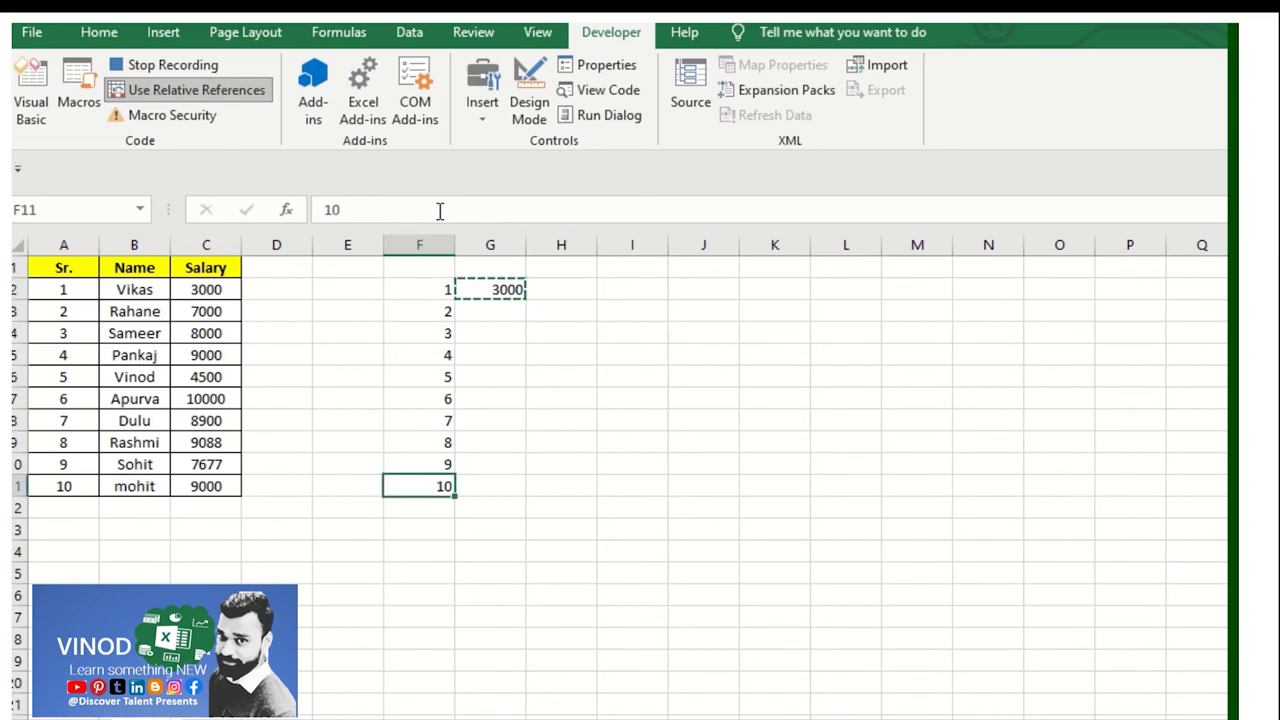
{"action": "key", "text": "Right"}
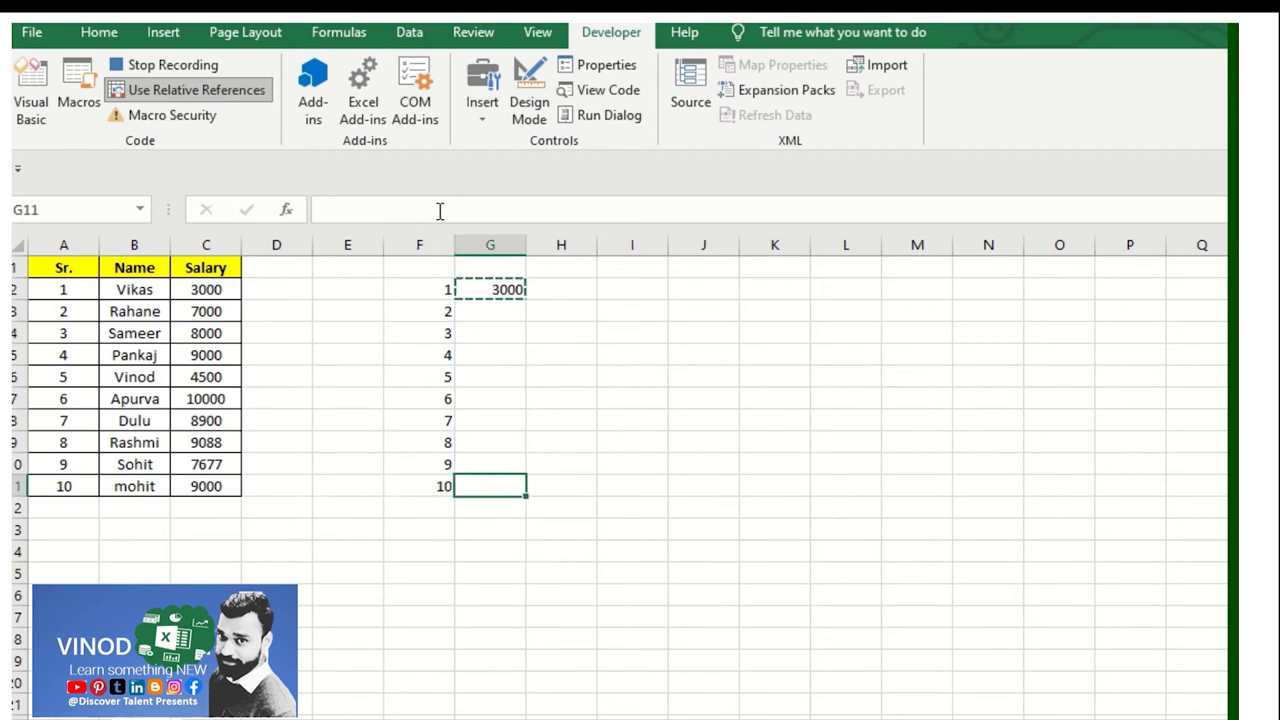
{"action": "key", "text": "ctrl+shift+Up"}
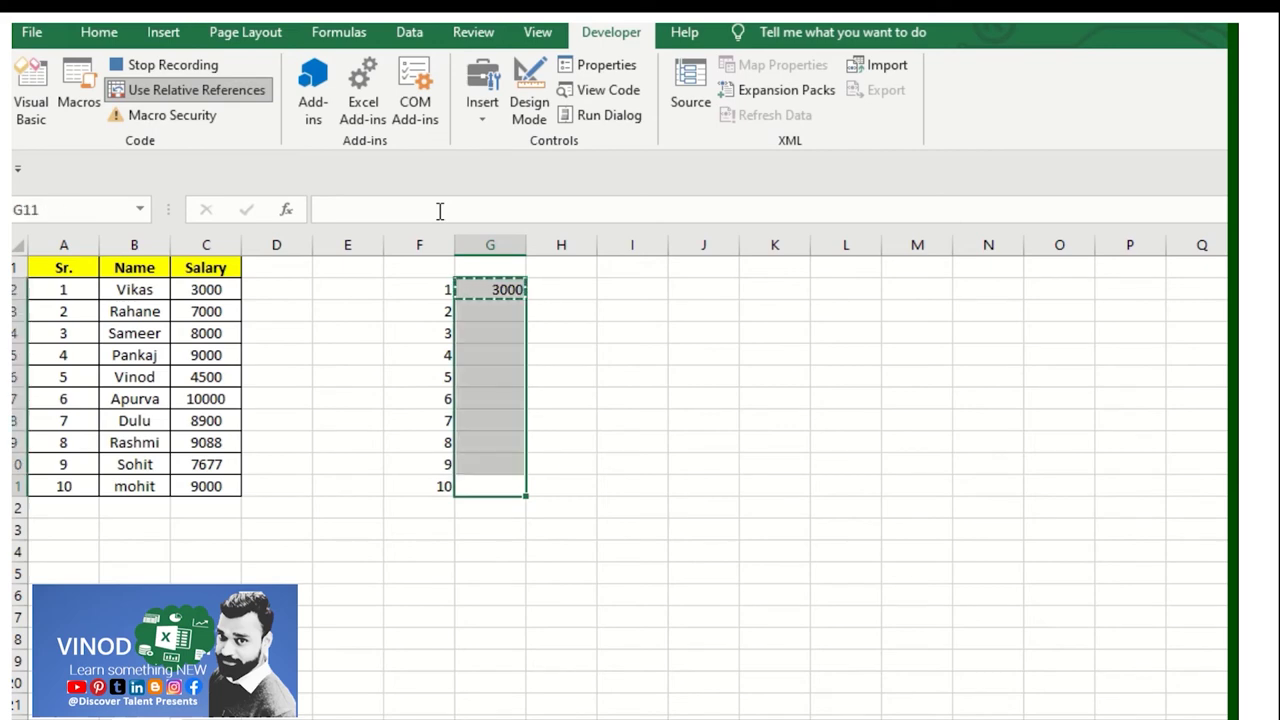
{"action": "key", "text": "ctrl+v"}
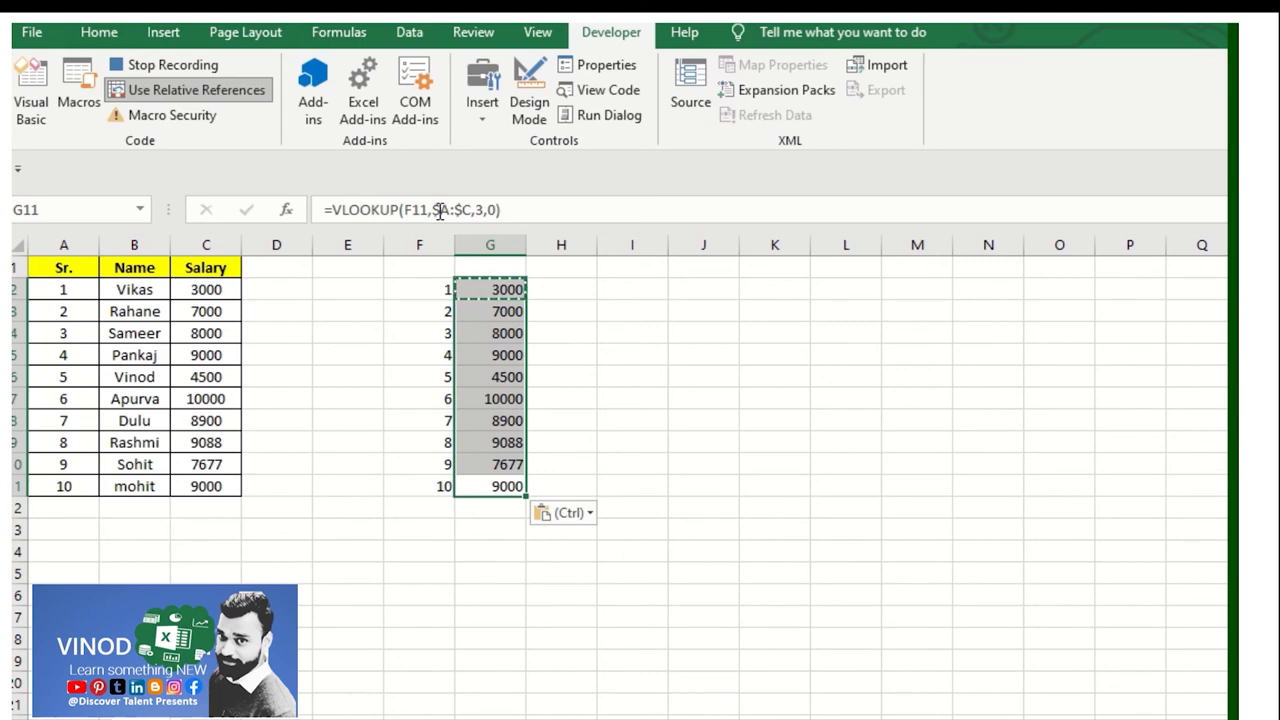
Paste G2:G11 over itself as values, replacing the formulas with salaries 3000–9000
{"action": "key", "text": "ctrl+c"}
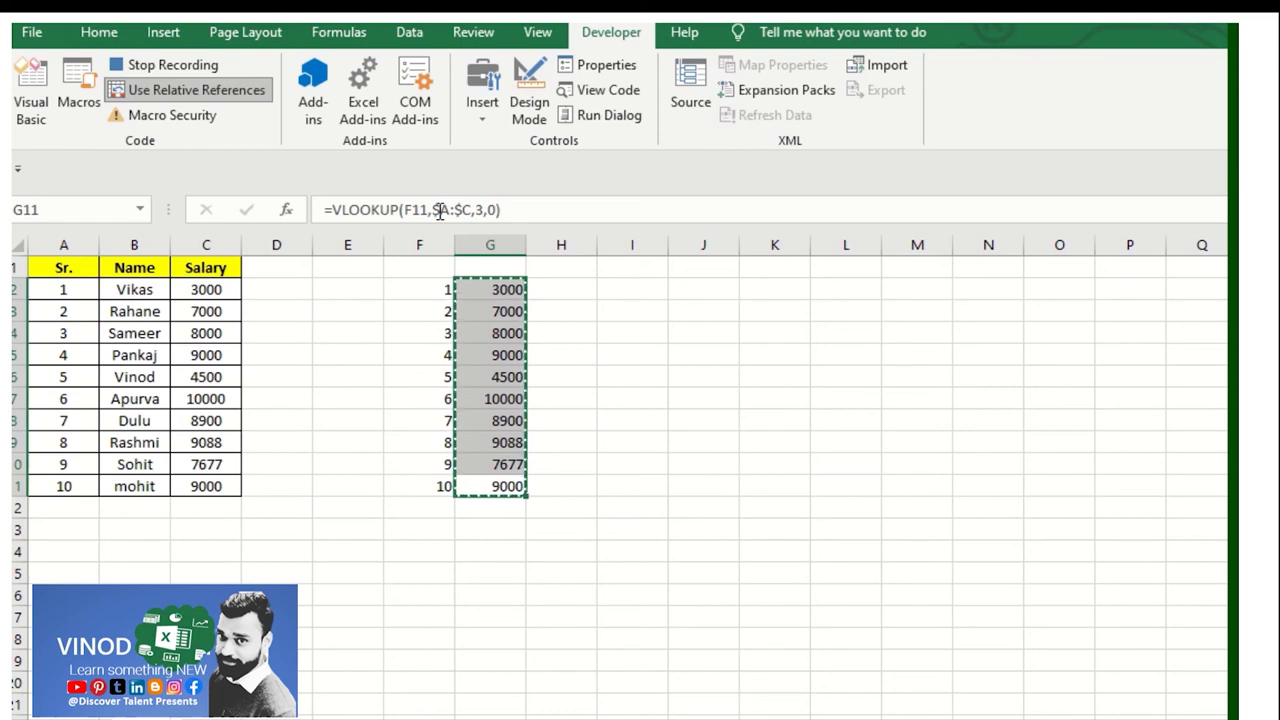
{"action": "key", "text": "ctrl+alt+v"}
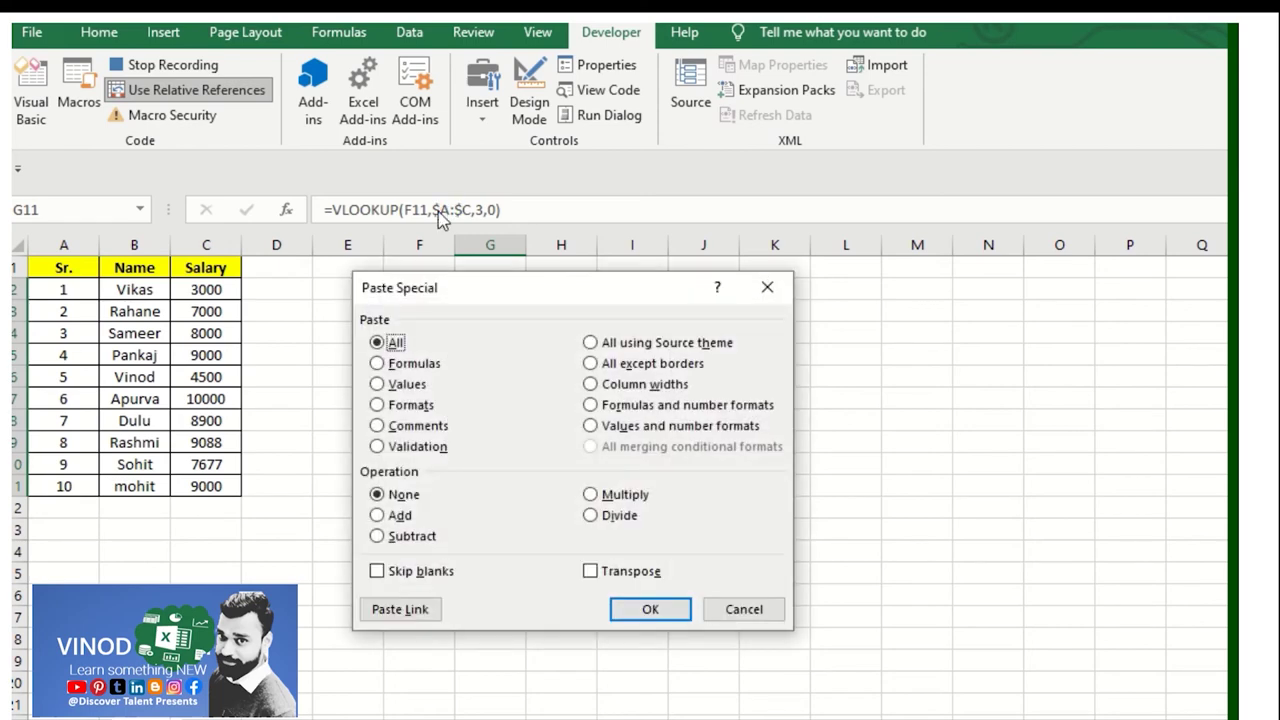
{"action": "left_click", "coordinate": [400, 385]}
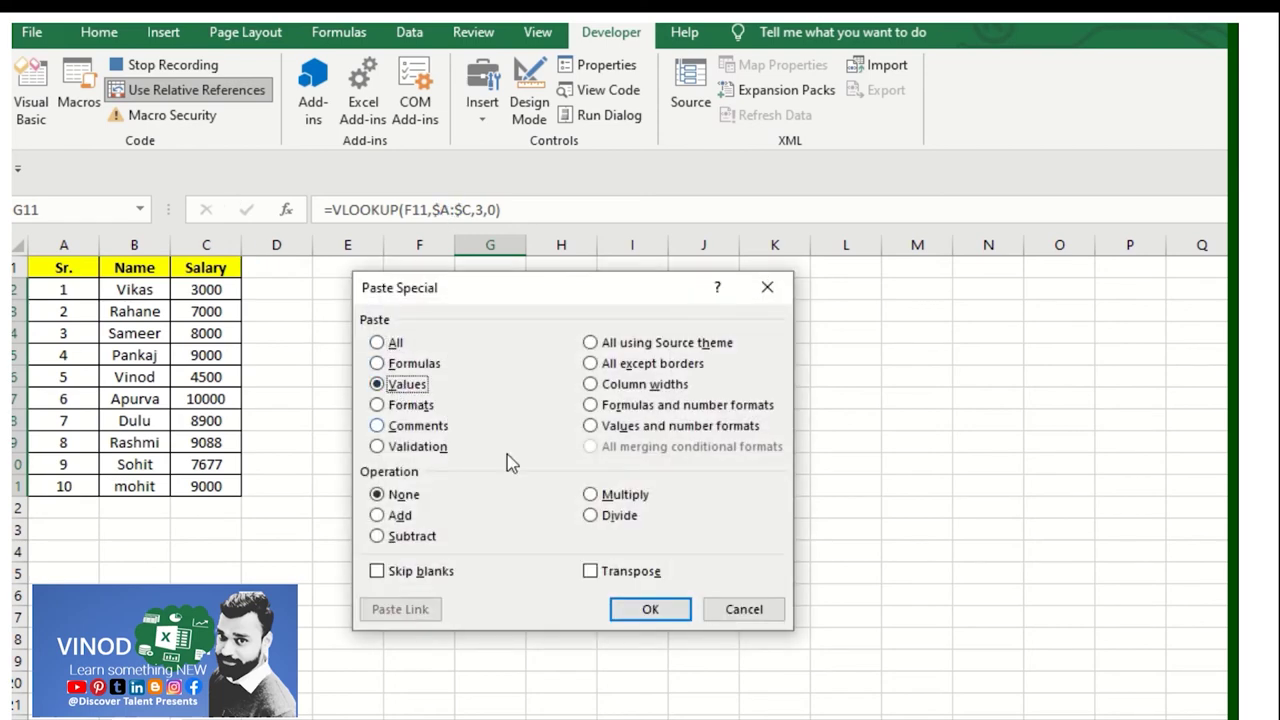
{"action": "left_click", "coordinate": [656, 612]}
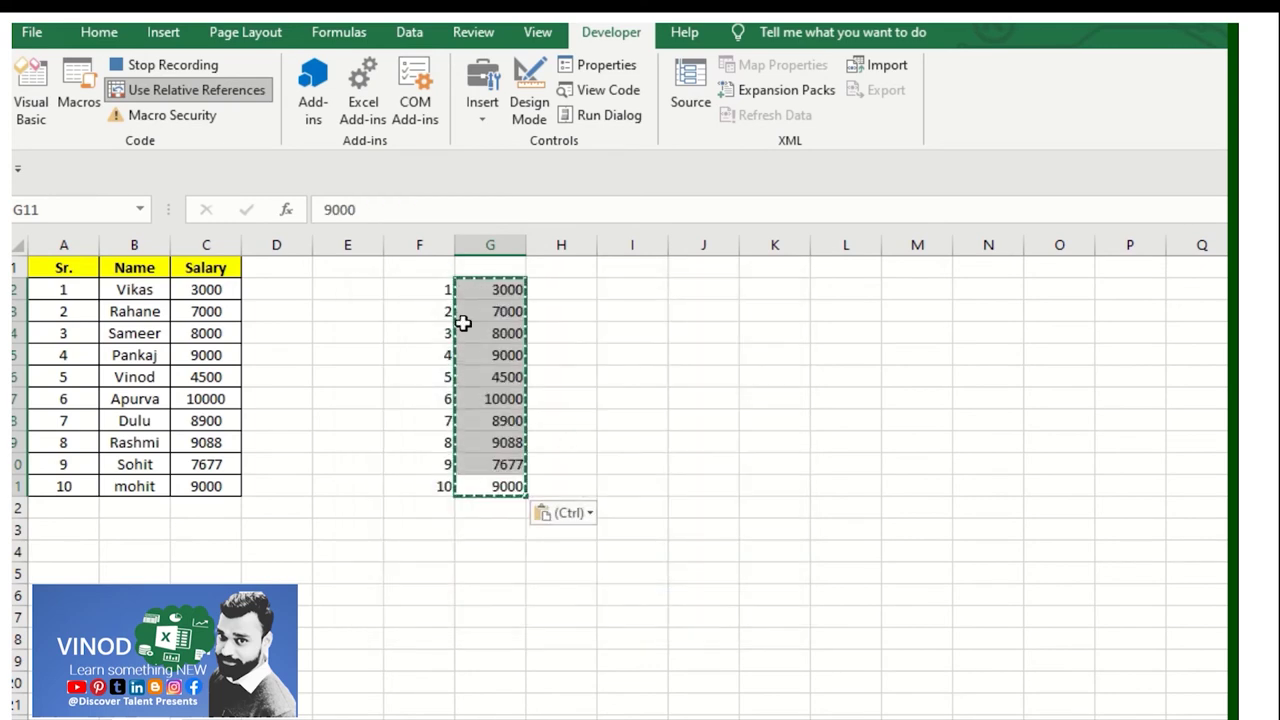
Stop the TP recording, copy serials 4–8 from F5:F9 into L7:L11, and select M7
{"action": "left_click", "coordinate": [183, 70]}
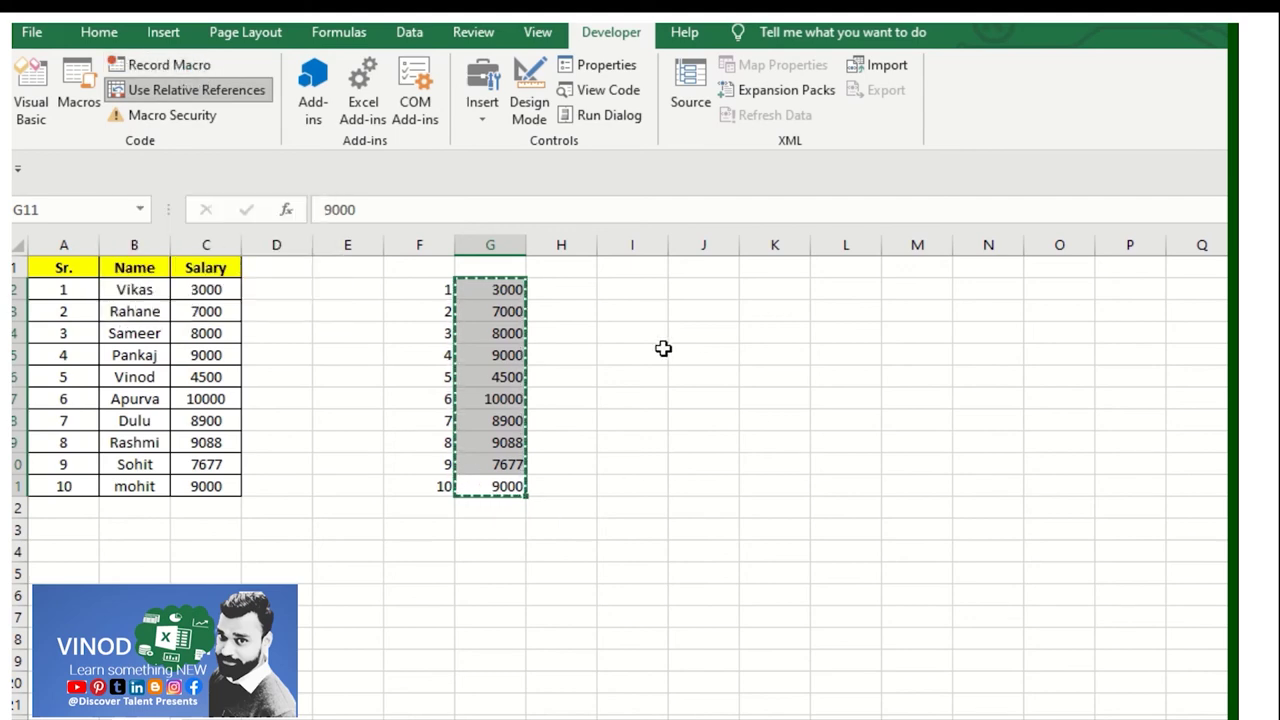
{"action": "left_click", "coordinate": [616, 333]}
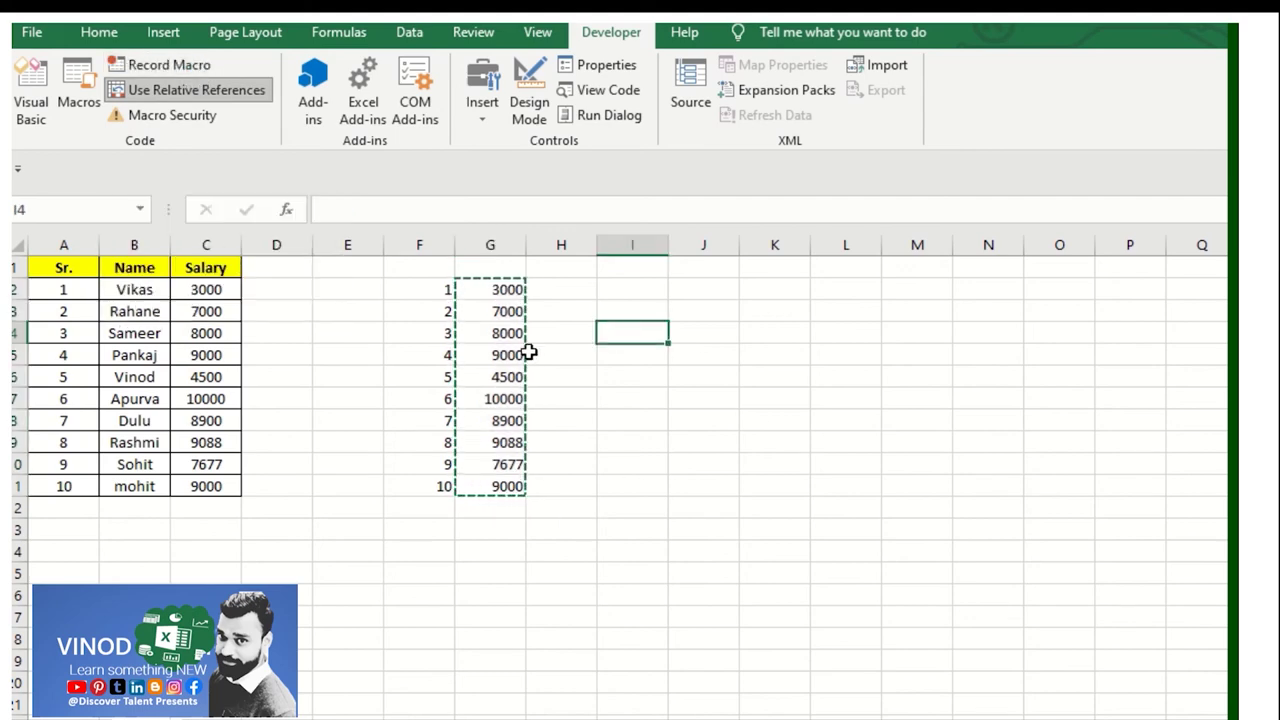
{"action": "left_click_drag", "start_coordinate": [423, 340], "coordinate": [415, 440]}
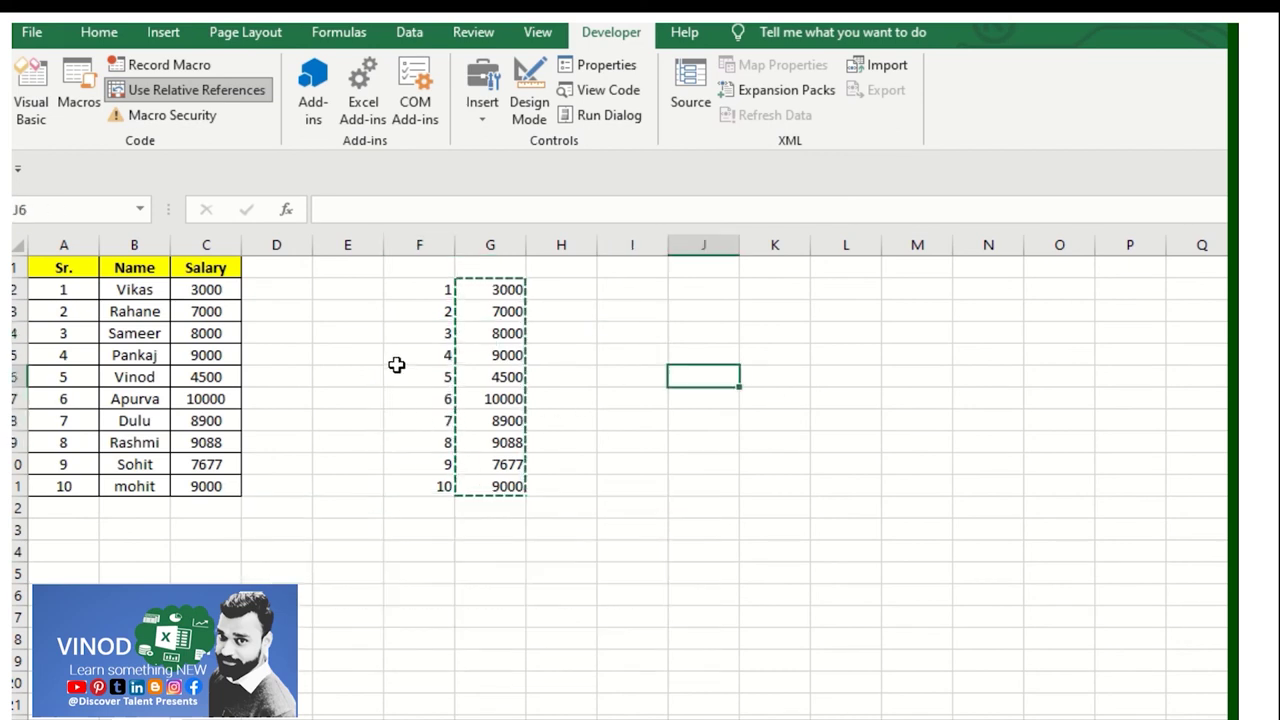
{"action": "left_click_drag", "start_coordinate": [400, 368], "coordinate": [412, 444]}
{"action": "key", "text": "ctrl+c"}
{"action": "left_click", "coordinate": [818, 392]}
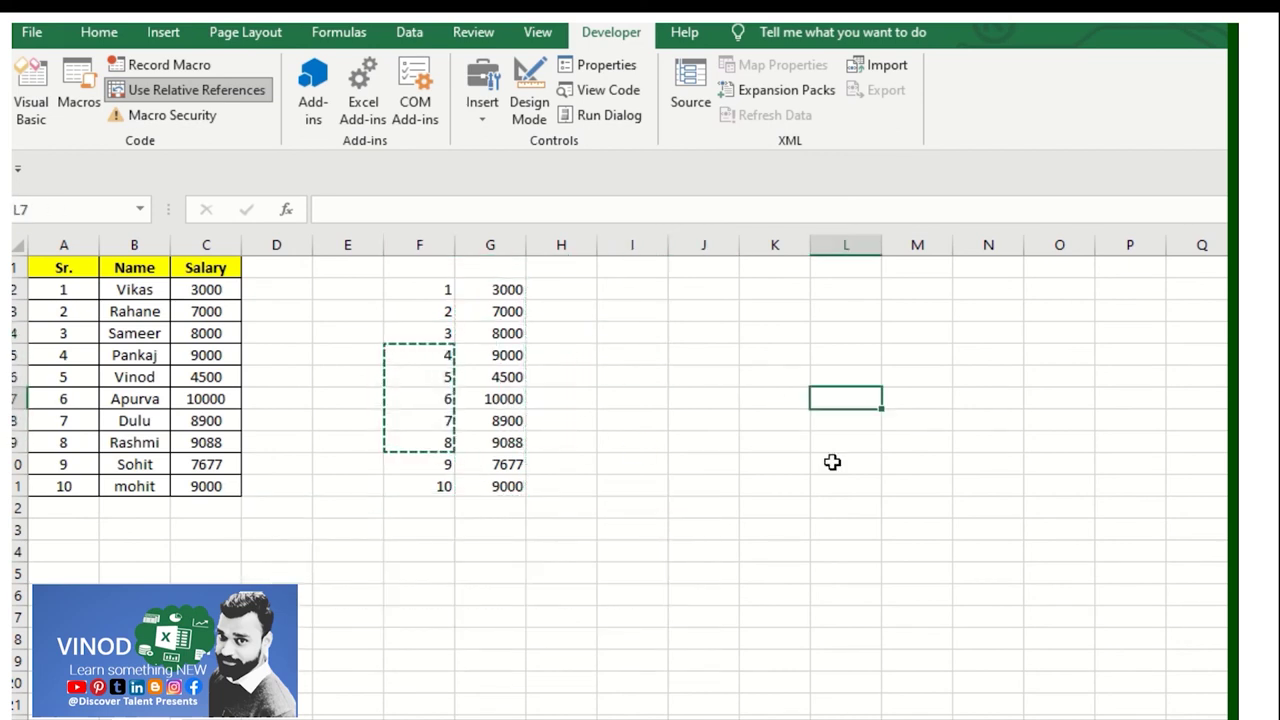
{"action": "key", "text": "ctrl+v"}
{"action": "key", "text": "Escape"}
{"action": "left_click", "coordinate": [935, 405]}
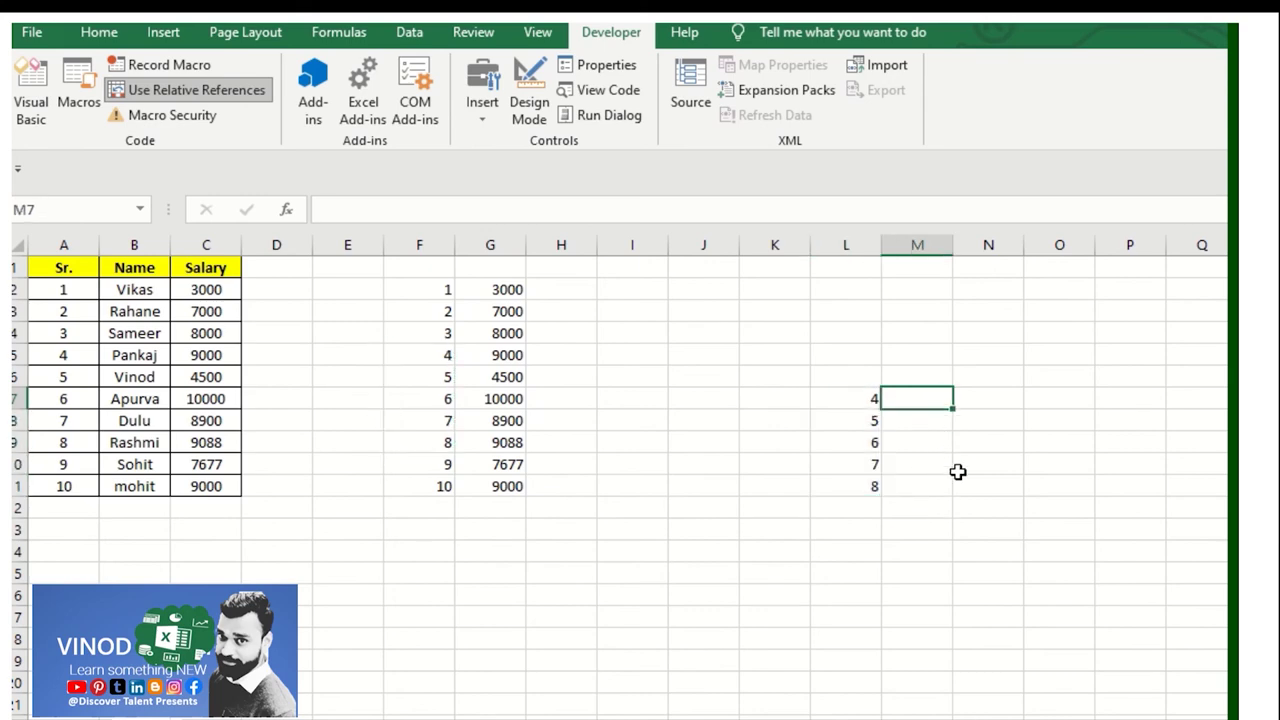
Run PERSONAL.XLSB!TP to fill M7:M11 with salaries 9000, 4500, 10000, 8900 and 9088
{"action": "left_click", "coordinate": [80, 108]}
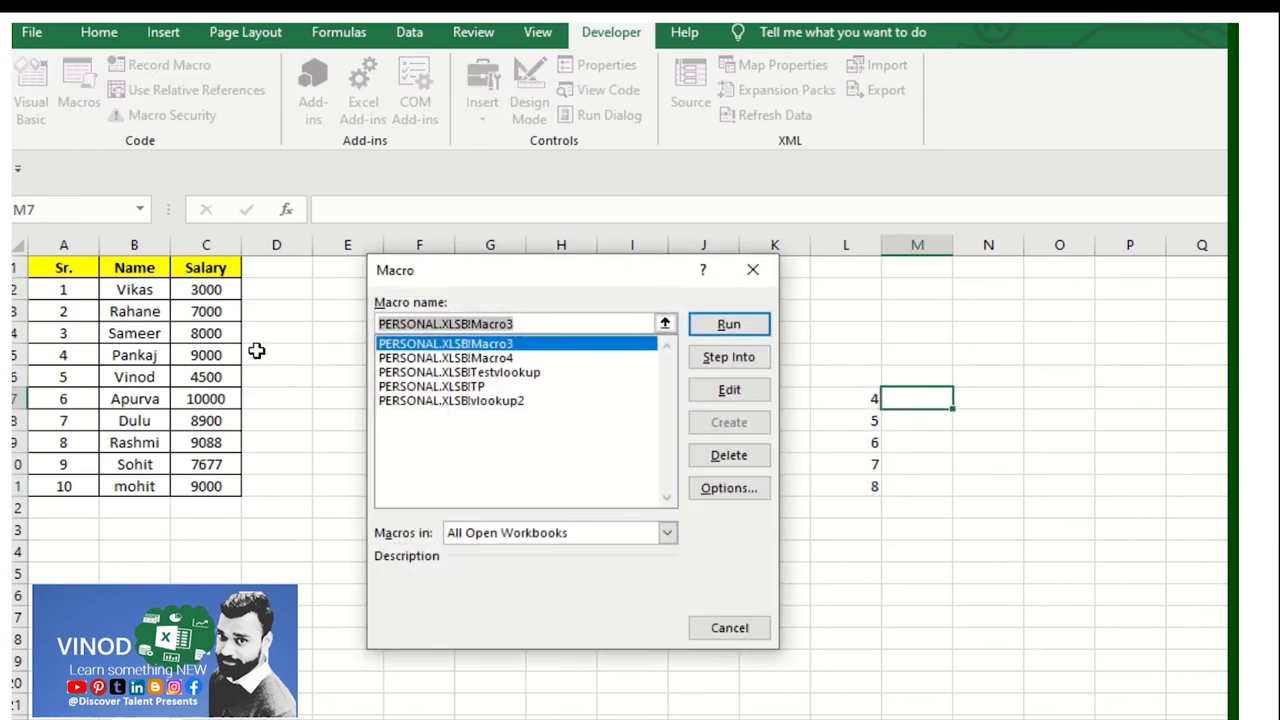
{"action": "left_click", "coordinate": [484, 386]}
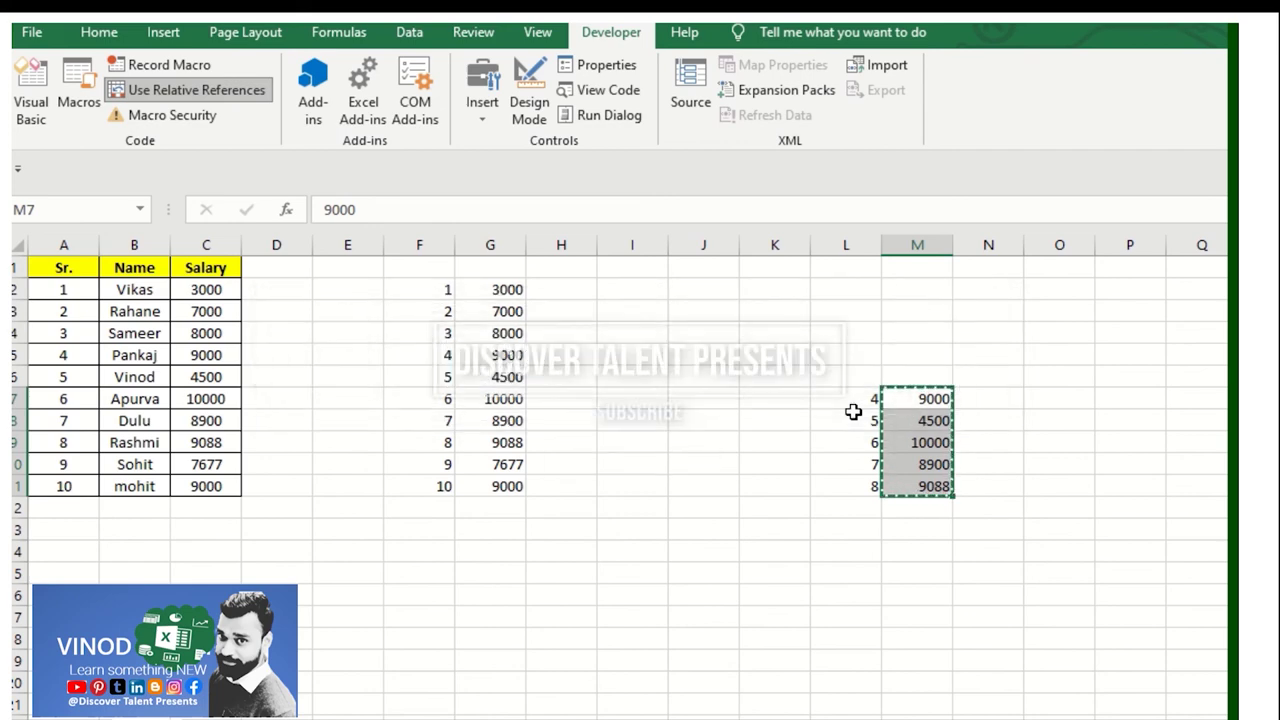
Type the note 'macro enabled workbook' into G15 below the data
{"action": "left_click", "coordinate": [506, 578]}
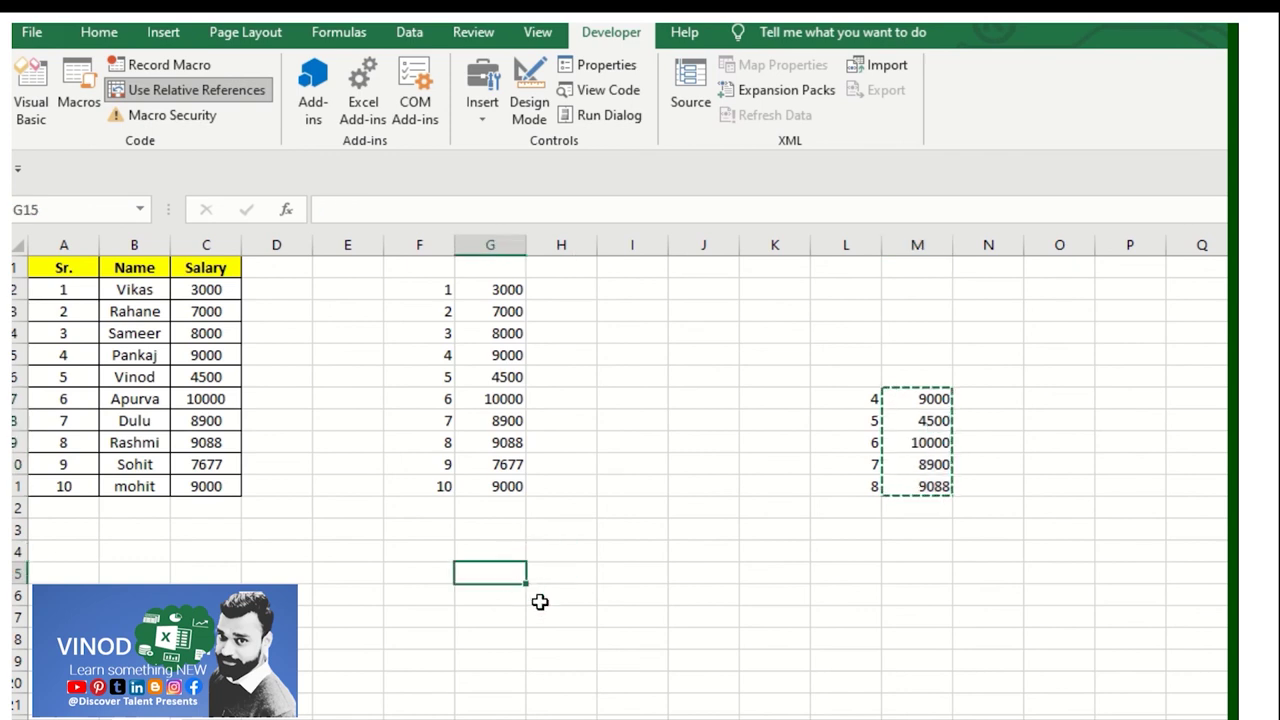
{"action": "type", "text": "mac"}
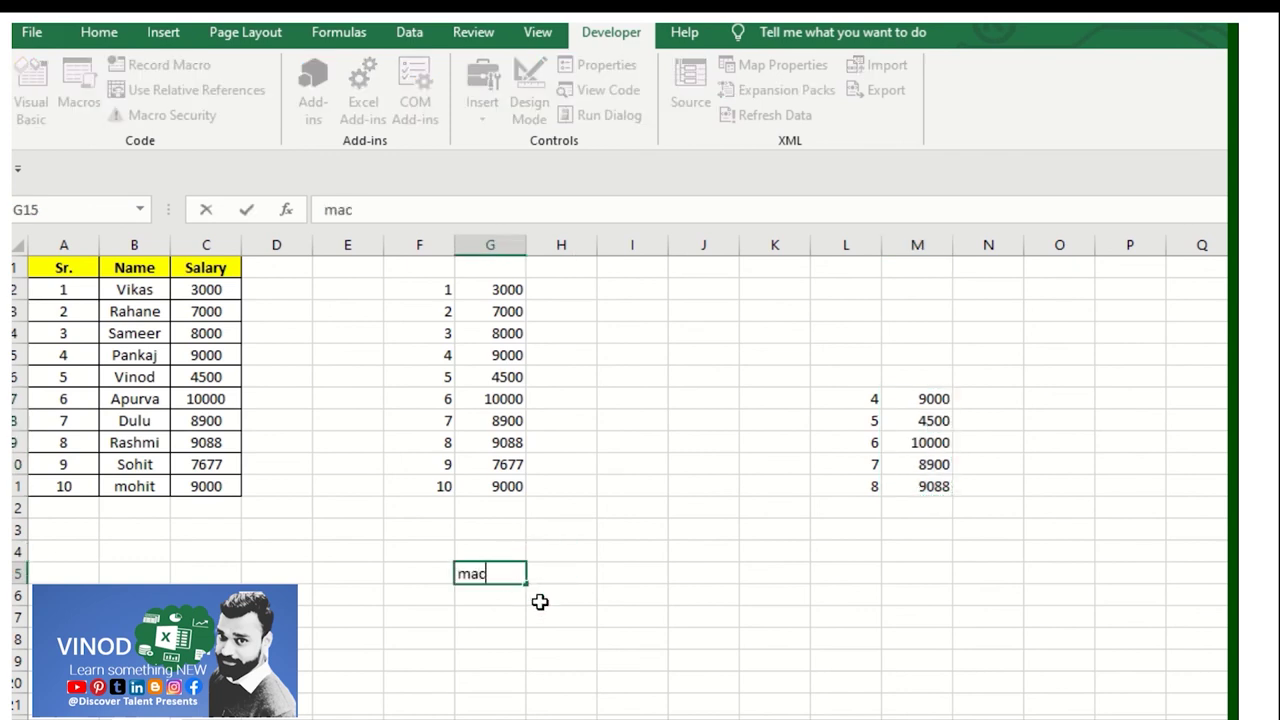
{"action": "type", "text": "ro enabled"}
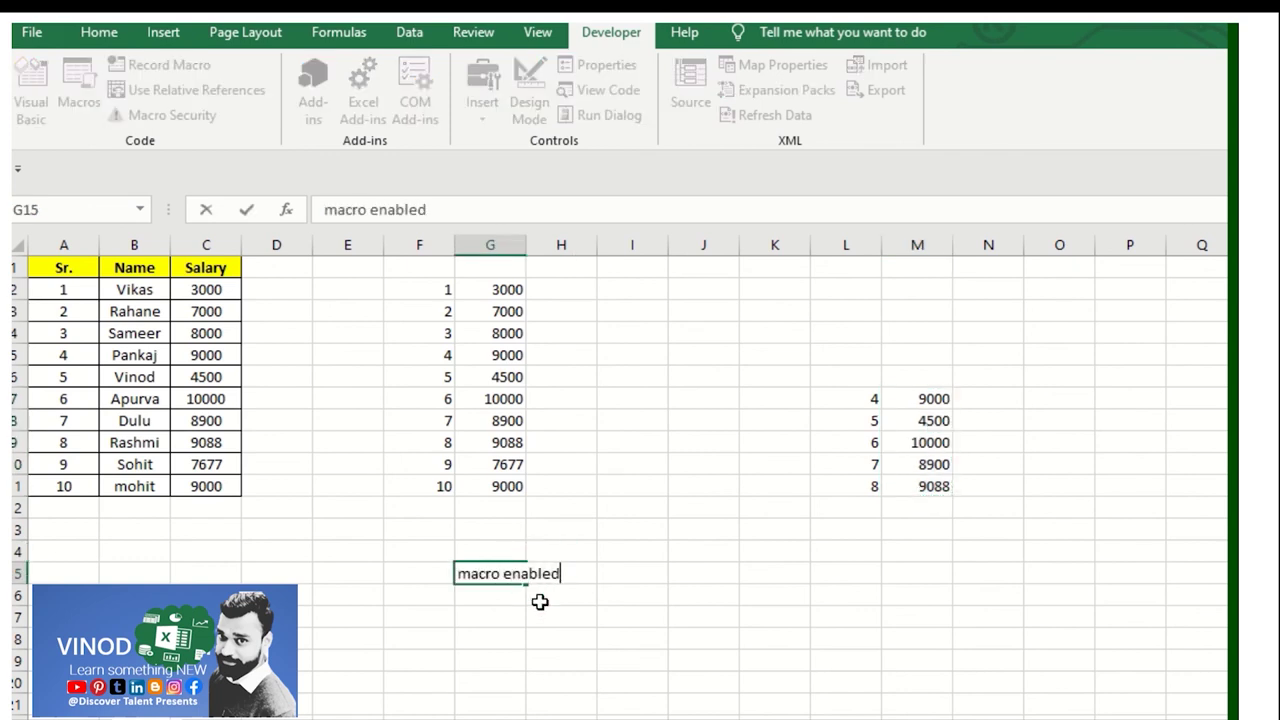
{"action": "type", "text": " work"}
{"action": "type", "text": "book"}
{"action": "key", "text": "Return"}
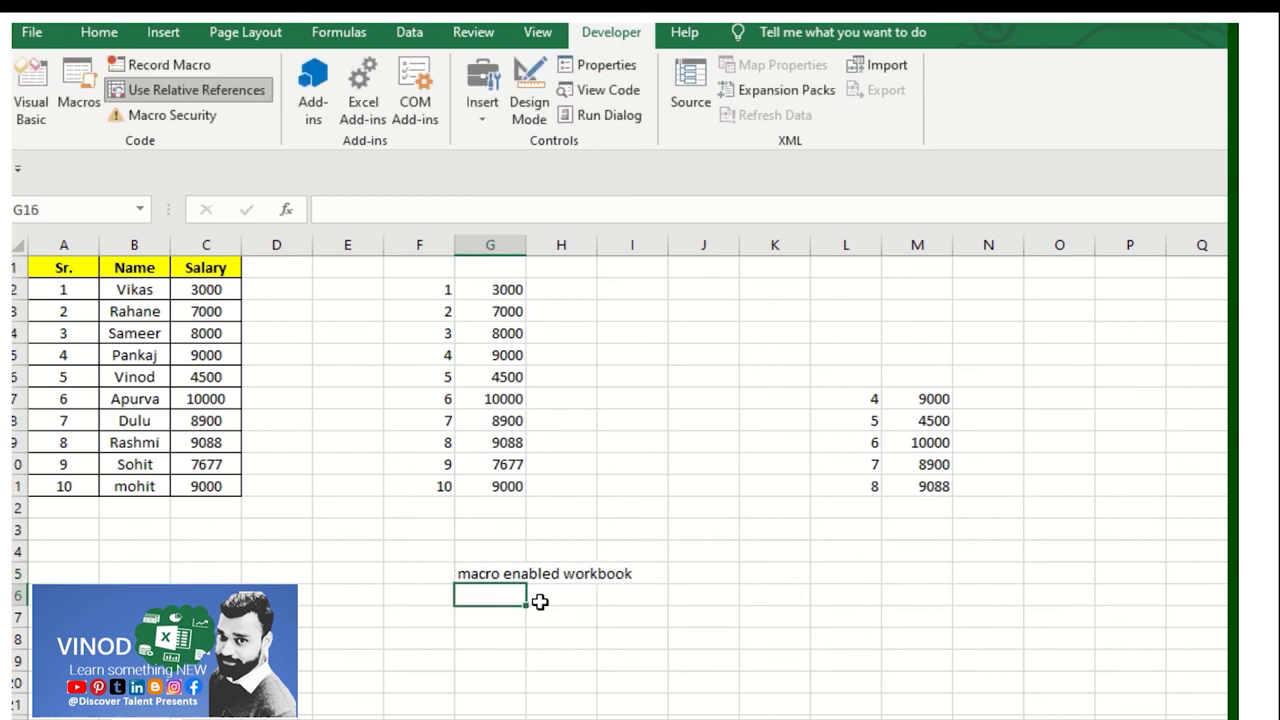